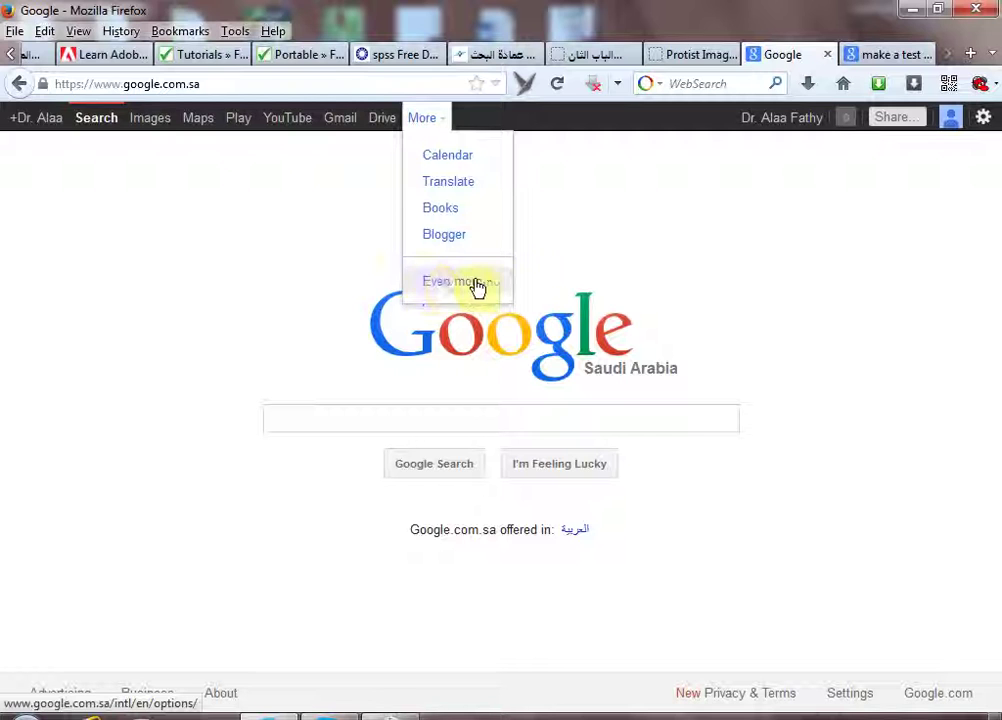
- Open Docs from Google's full product list and create a new form from the blank document
{"action": "left_click", "coordinate": [447, 284]}
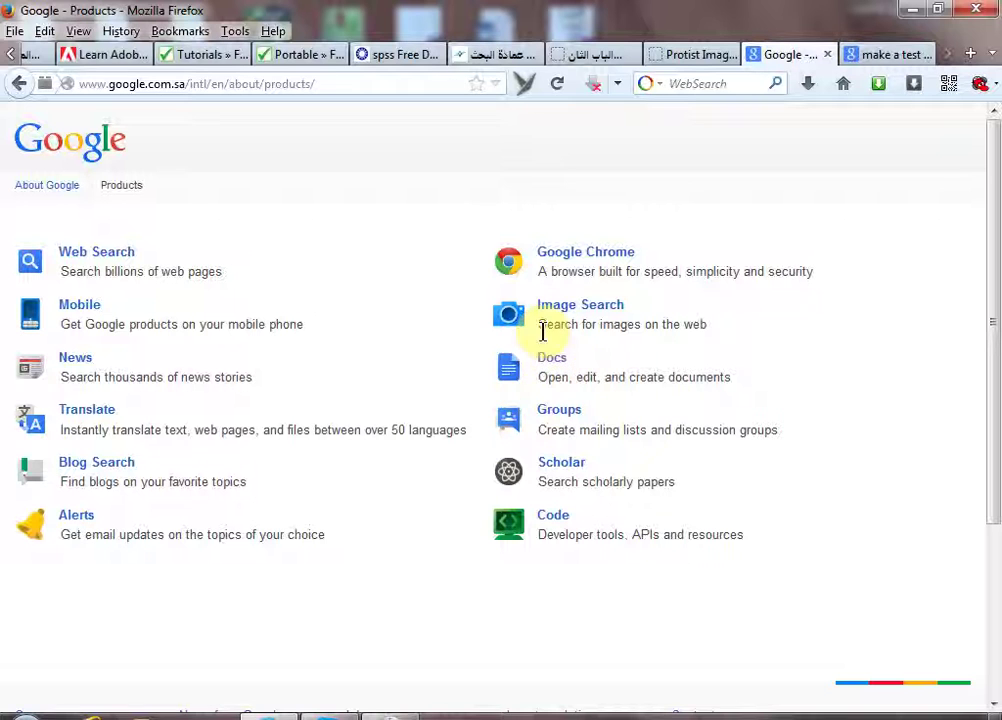
{"action": "left_click", "coordinate": [549, 366]}
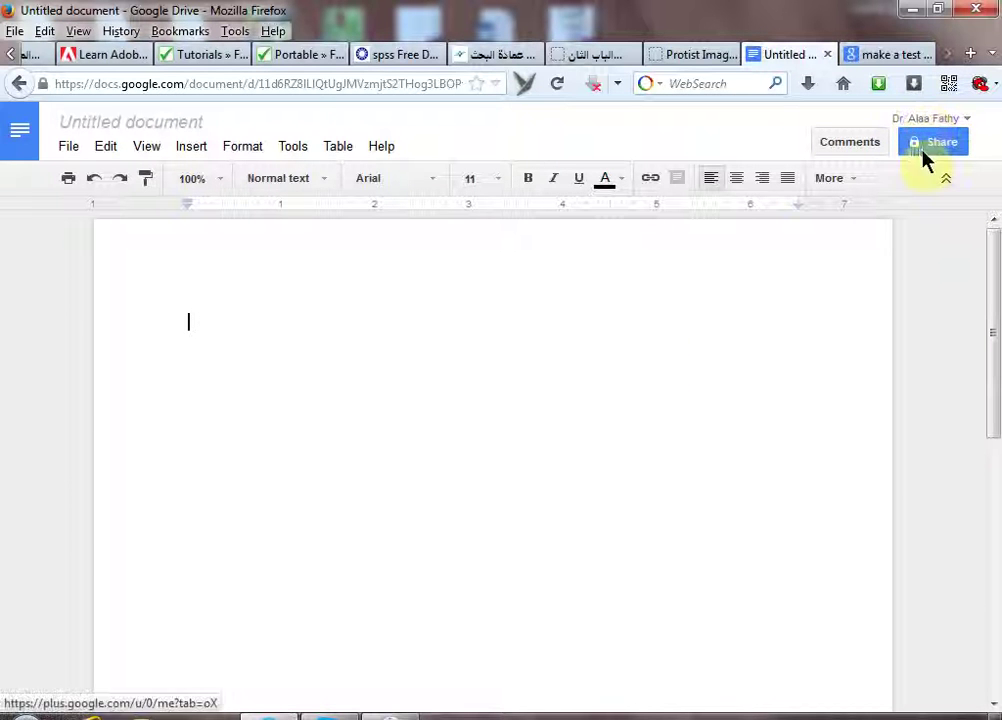
{"action": "left_click", "coordinate": [68, 148]}
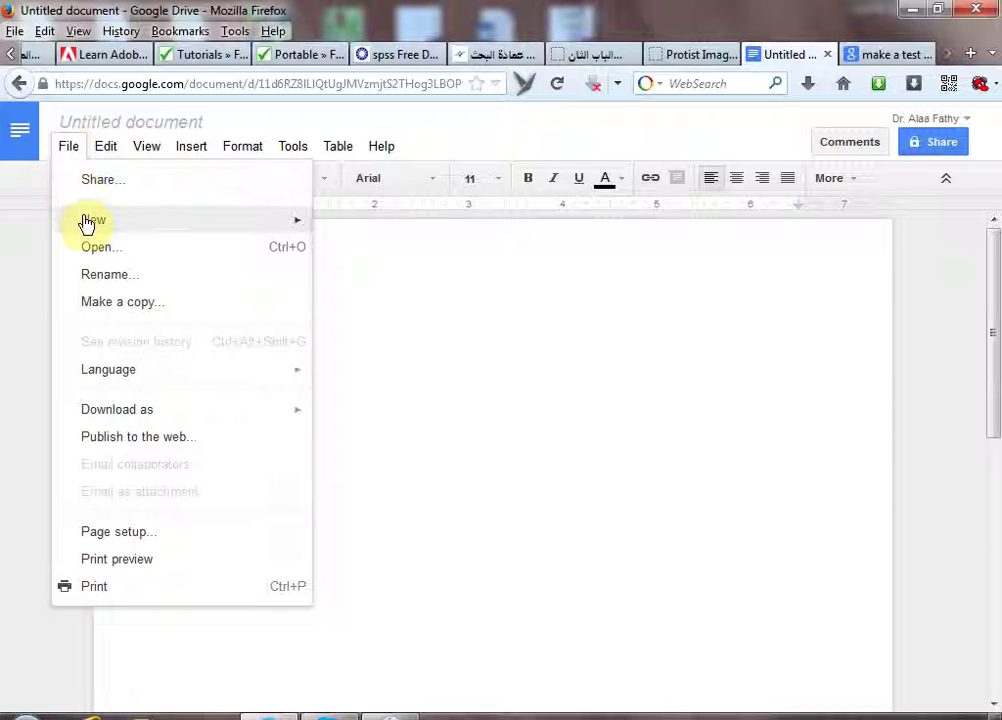
{"action": "mouse_move", "coordinate": [86, 221]}
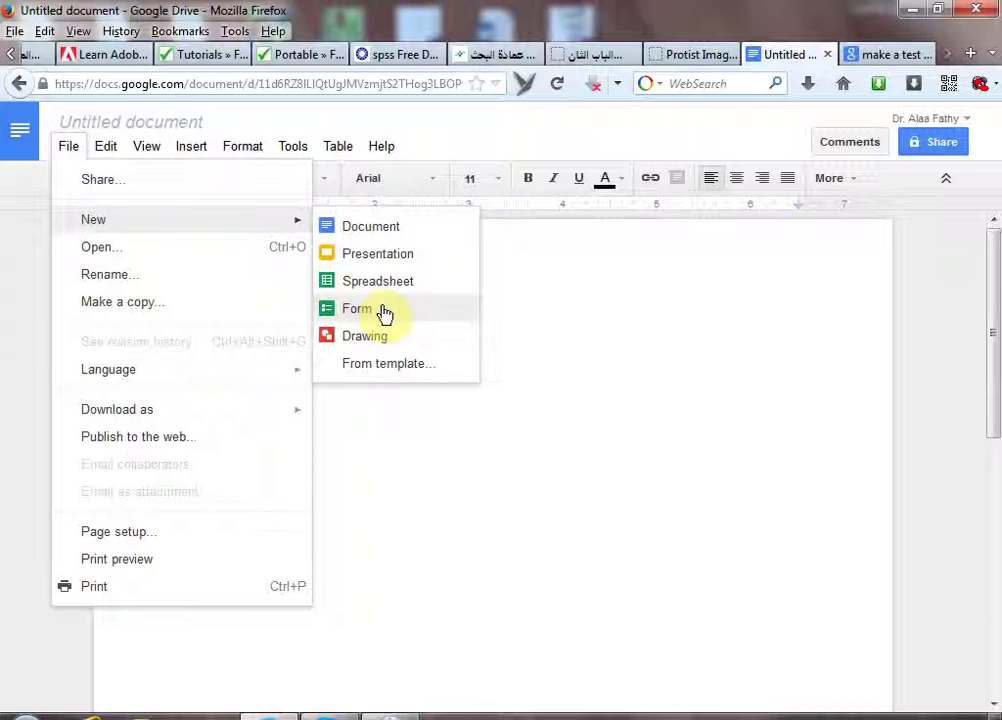
{"action": "left_click", "coordinate": [360, 313]}
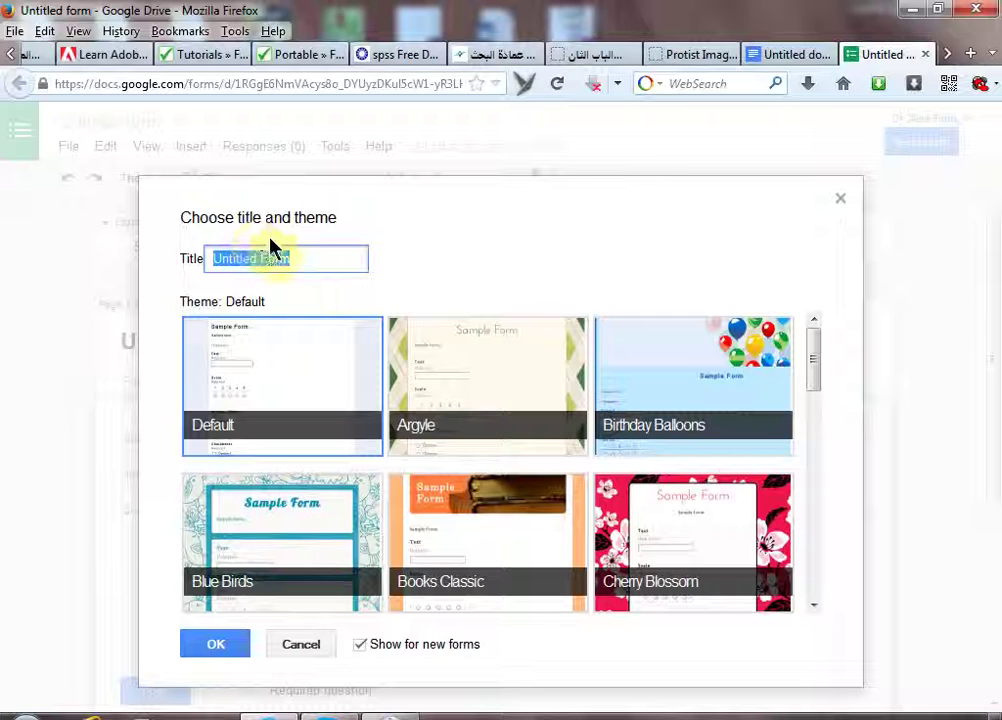
- Title the new form "اختبار طحالب تجربة" and apply the Notepaper theme
{"action": "key", "text": "BackSpace"}
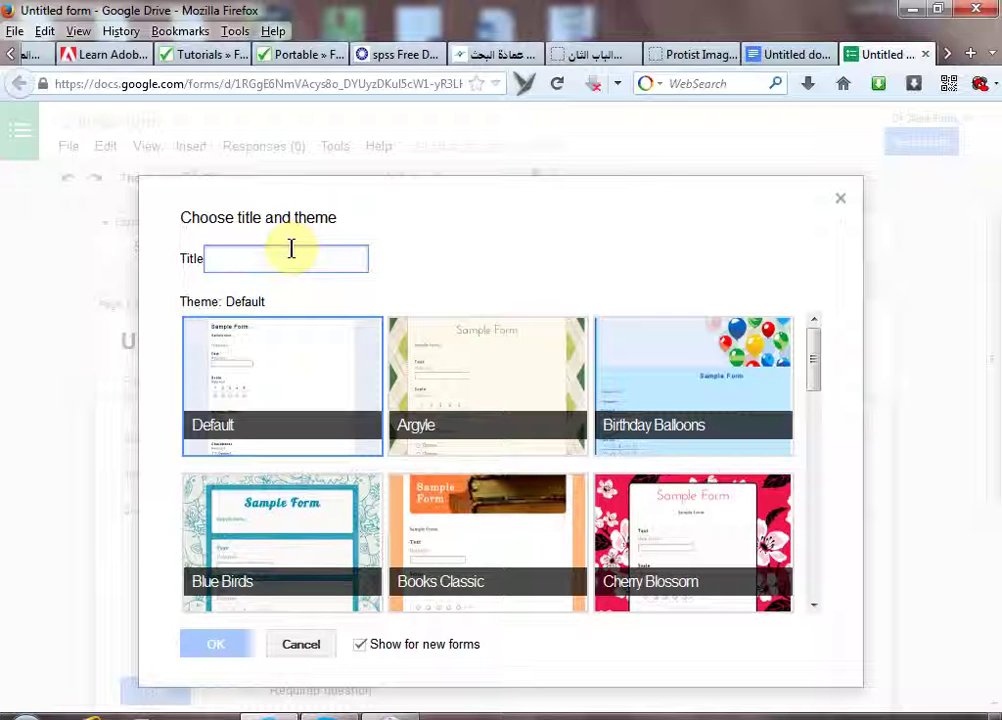
{"action": "type", "text": "I"}
{"action": "type", "text": "خت"}
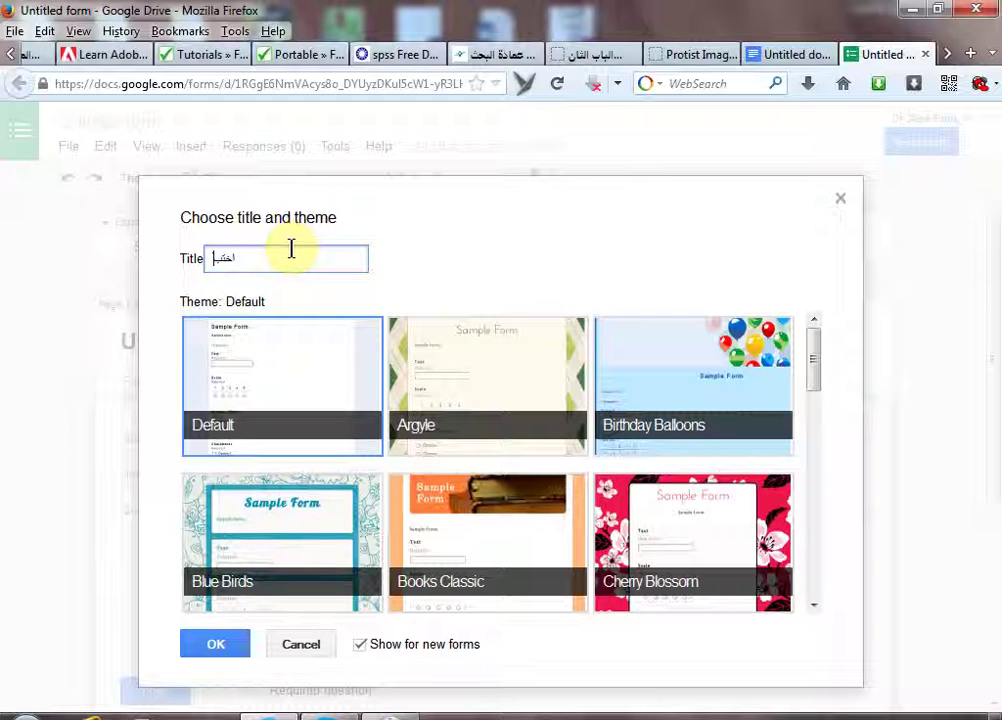
{"action": "type", "text": "بار طحالب تجربة"}
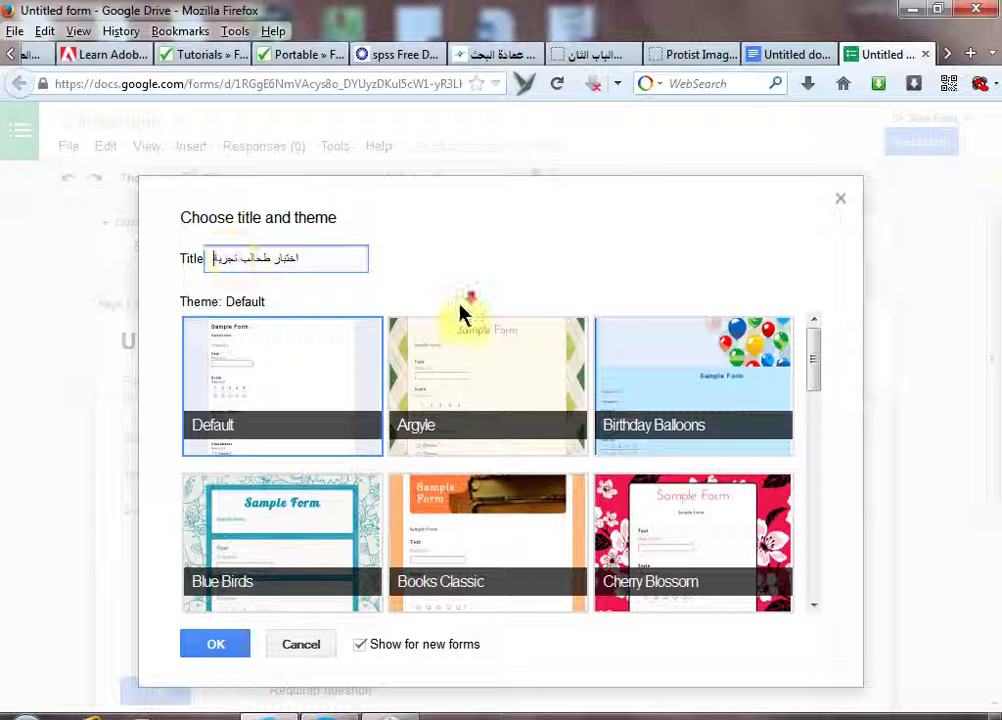
{"action": "left_click_drag", "start_coordinate": [813, 355], "coordinate": [819, 512]}
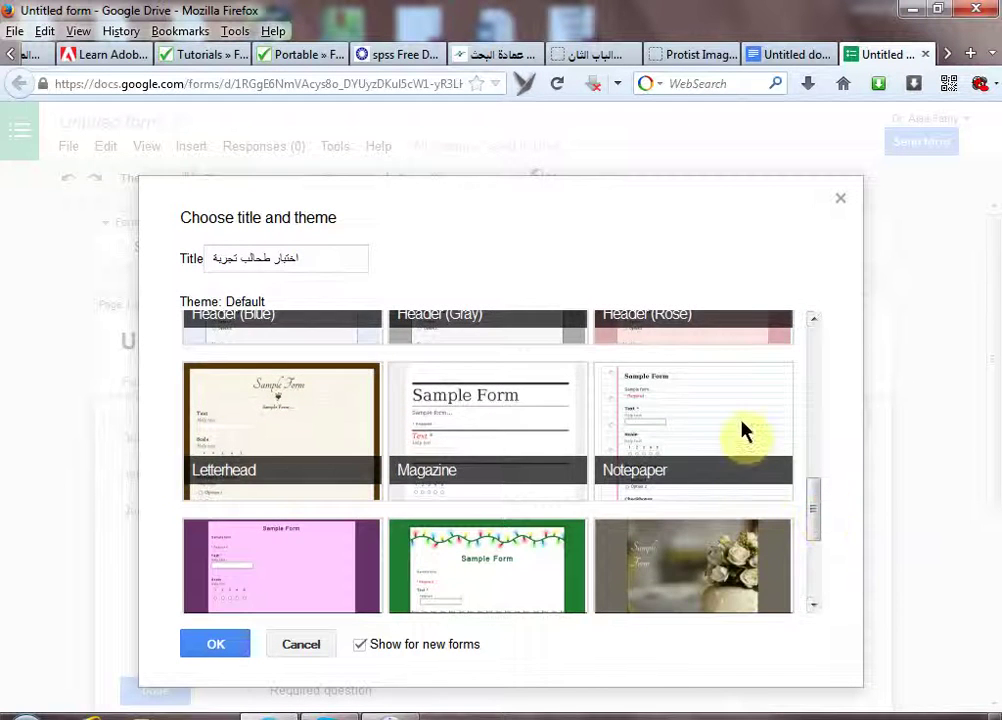
{"action": "scroll", "coordinate": [743, 430], "scroll_direction": "up", "scroll_amount": 3}
{"action": "scroll", "coordinate": [819, 490], "scroll_direction": "down", "scroll_amount": 3}
{"action": "left_click", "coordinate": [729, 553]}
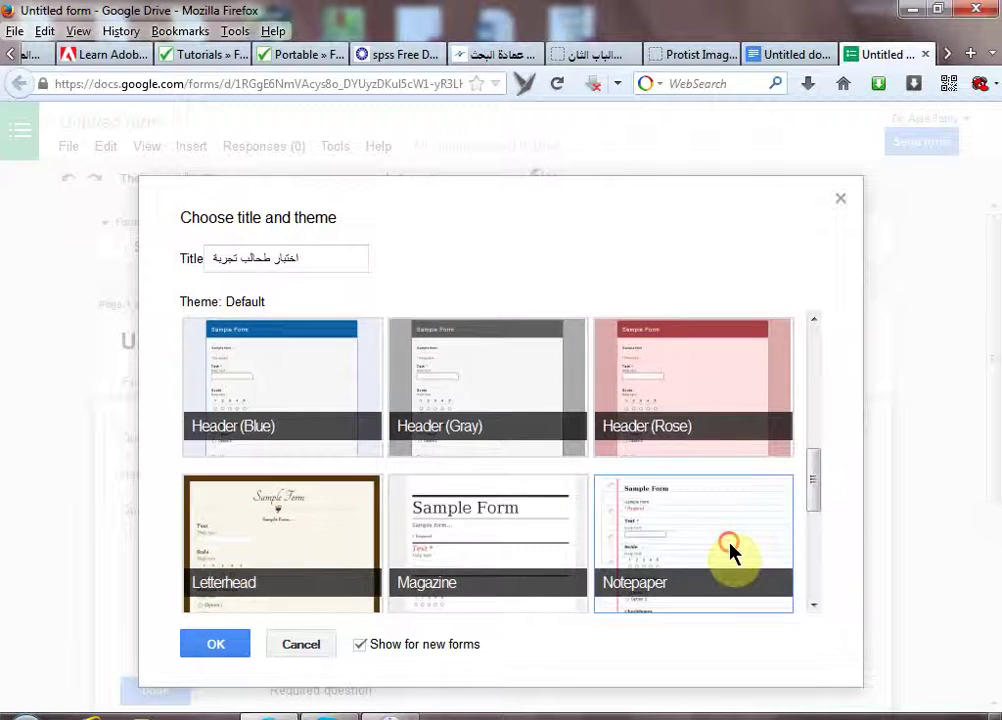
{"action": "double_click", "coordinate": [708, 478]}
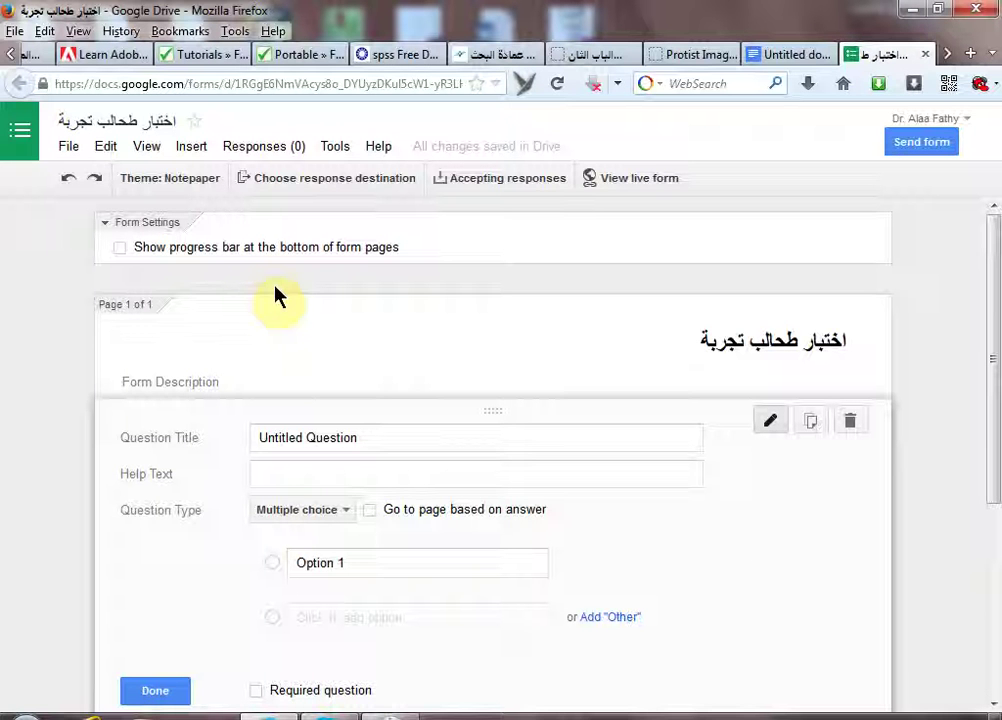
{"action": "left_click", "coordinate": [106, 229]}
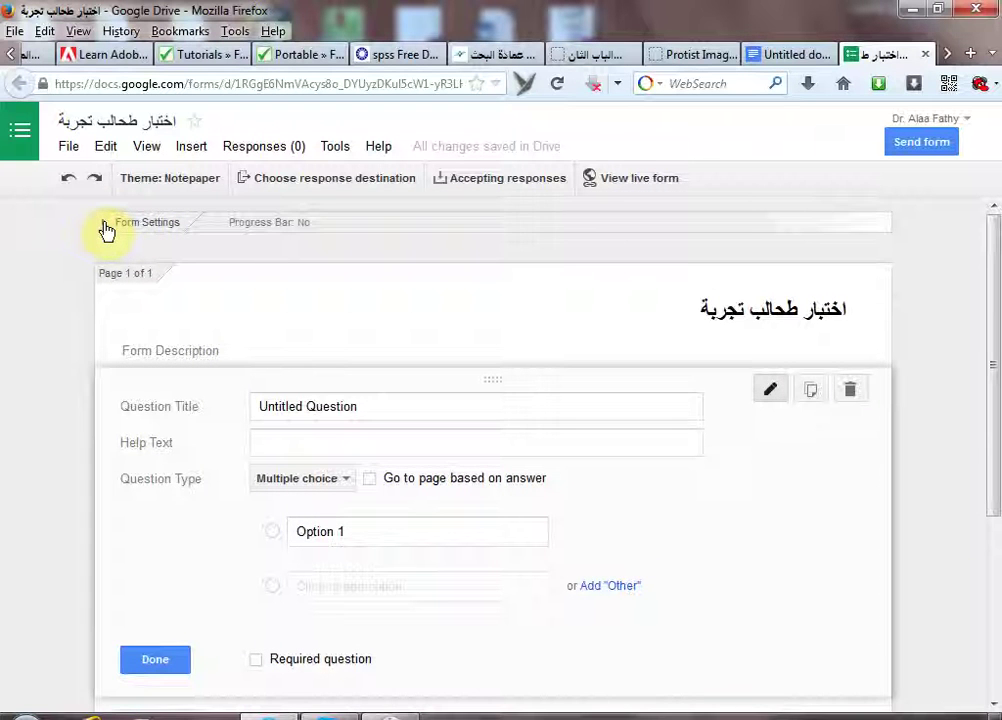
{"action": "left_click", "coordinate": [106, 229]}
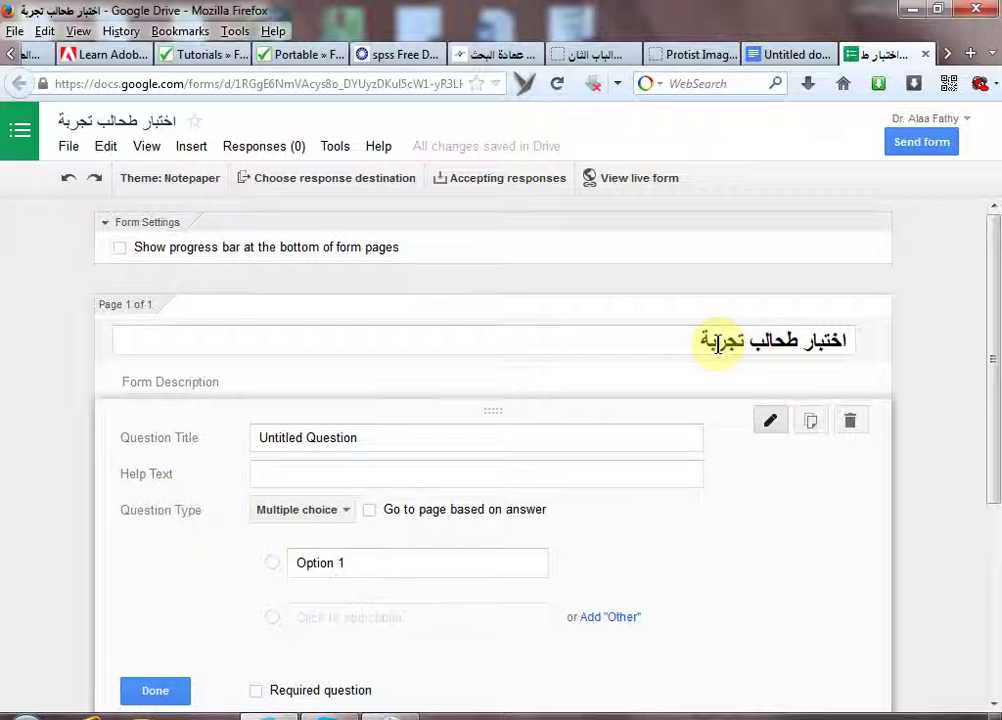
- Replace the first question's default title with "السؤال الأول", dismissing the Windows color scheme prompt without changing the scheme
{"action": "scroll", "coordinate": [476, 370], "scroll_direction": "down", "scroll_amount": 2}
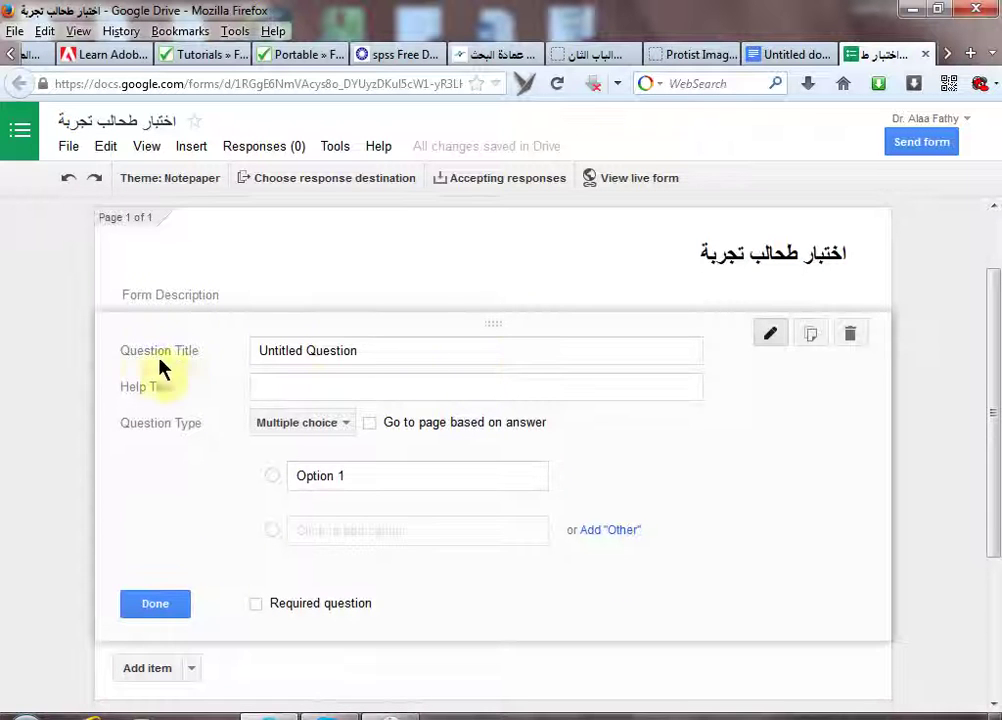
{"action": "left_click", "coordinate": [330, 352]}
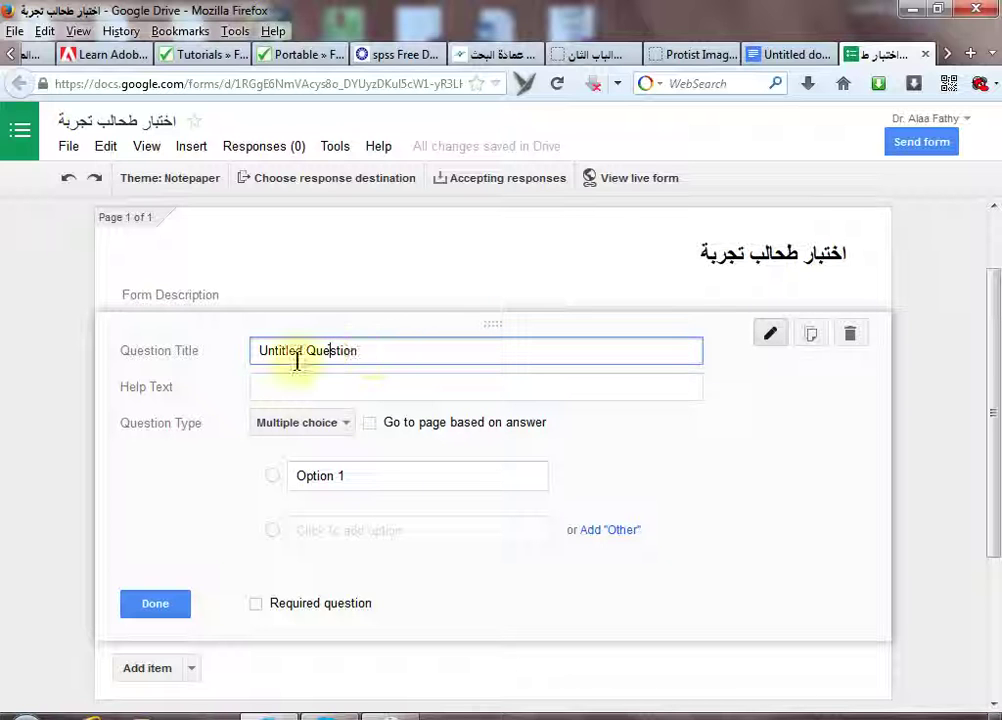
{"action": "left_click_drag", "start_coordinate": [255, 352], "coordinate": [499, 351]}
{"action": "key", "text": "BackSpace"}
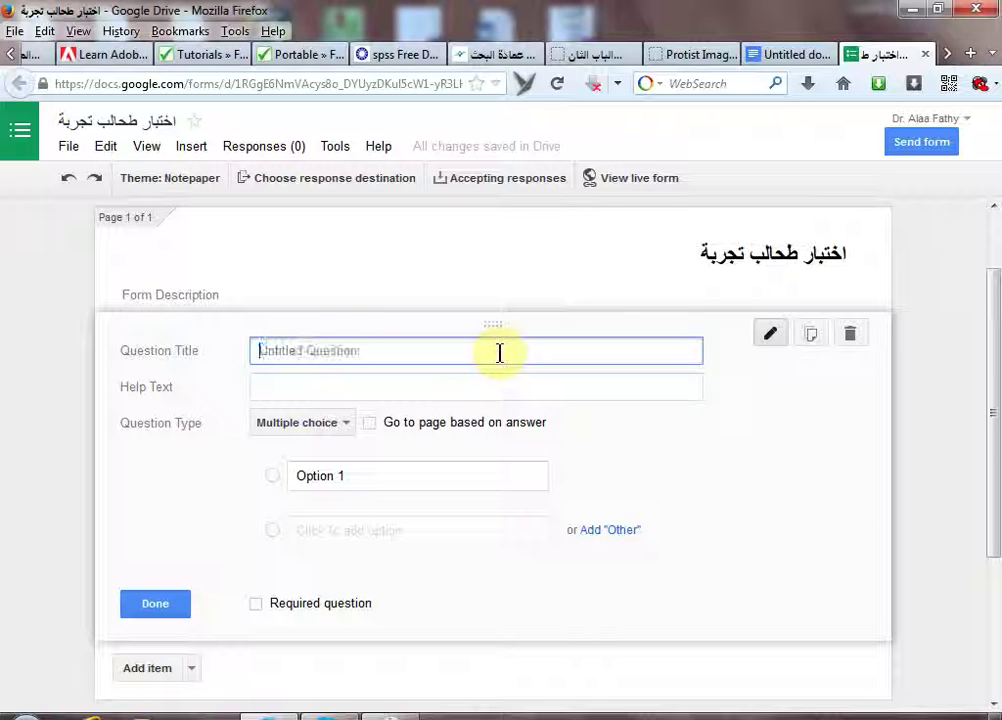
{"action": "key", "text": "ctrl+shift"}
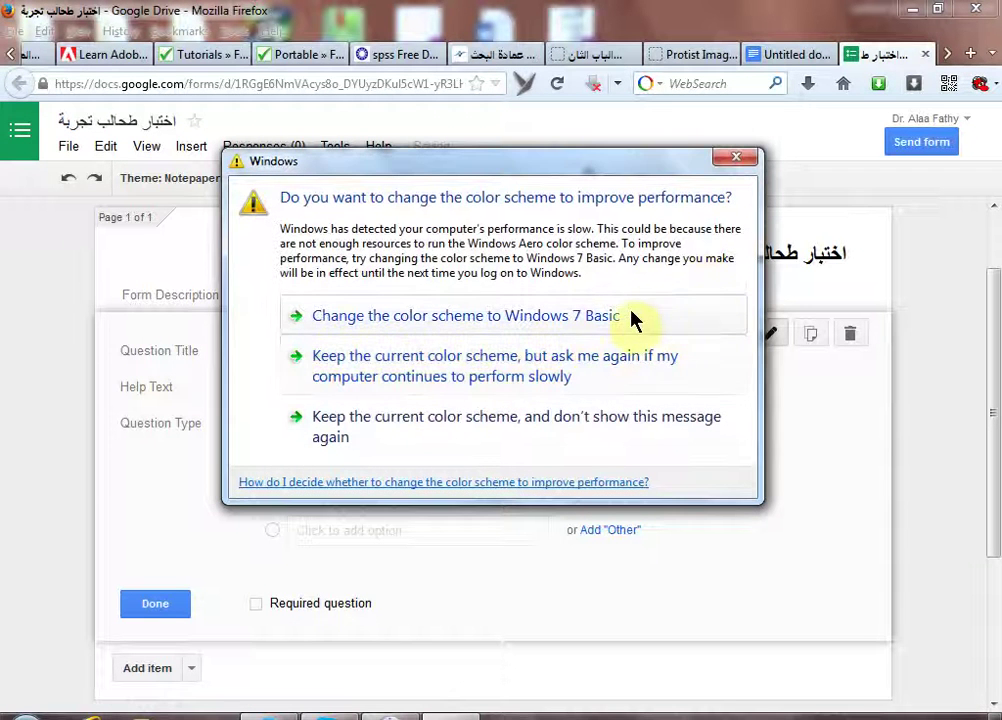
{"action": "left_click", "coordinate": [736, 158]}
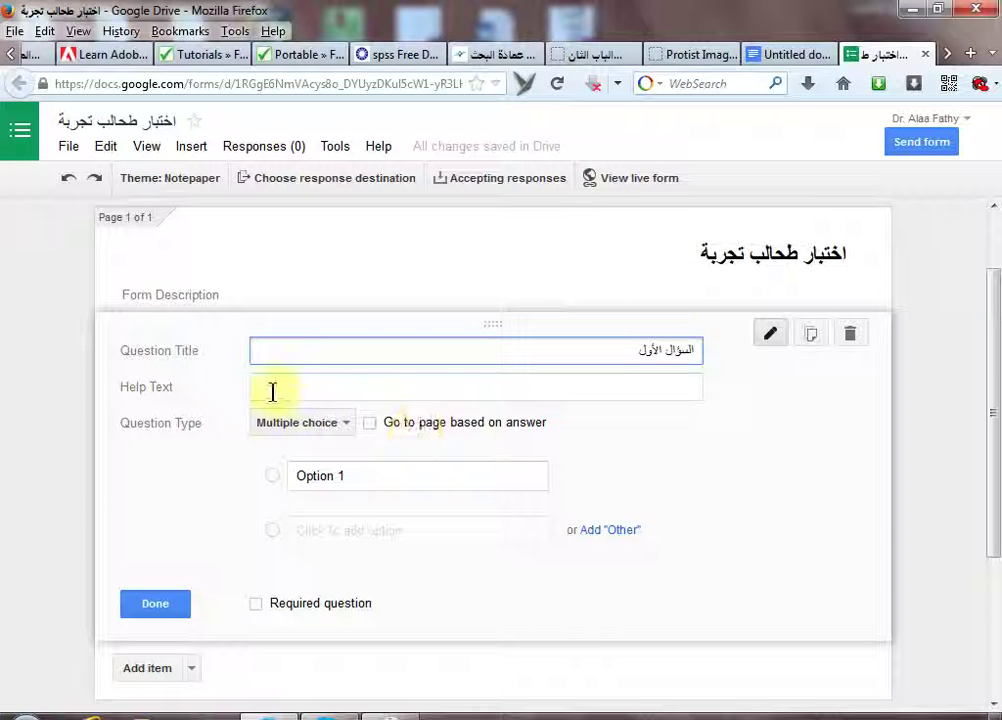
- Enter "الطحالب بدائية النواة هي الطحالب" as the first question's help text
{"action": "left_click", "coordinate": [370, 385]}
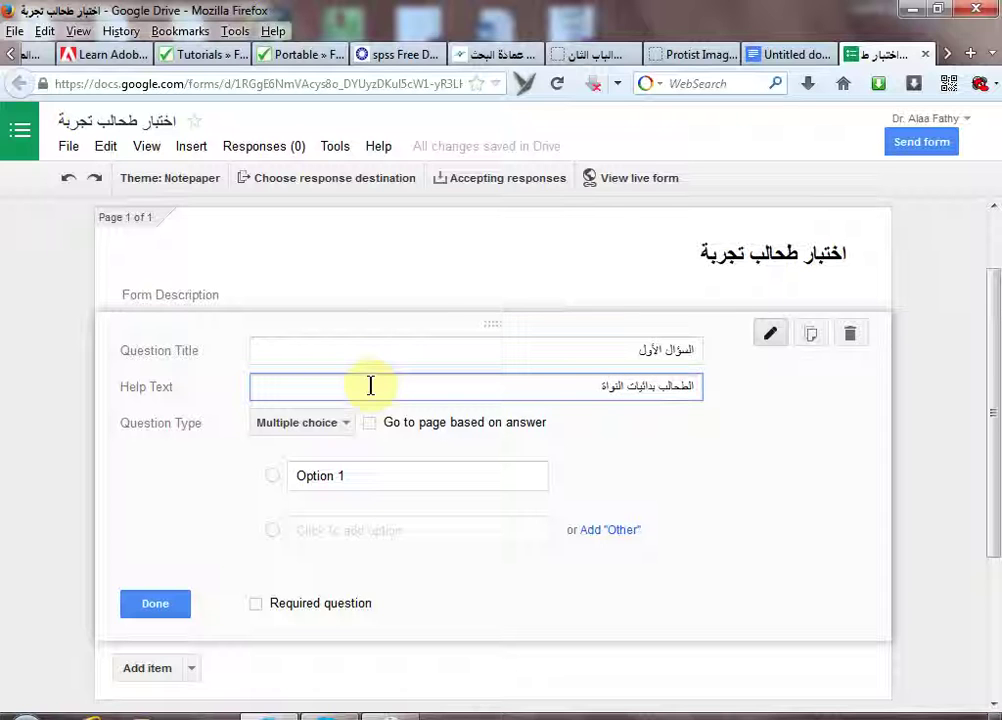
{"action": "key", "text": "BackSpace"}
{"action": "key", "text": "BackSpace"}
{"action": "key", "text": "BackSpace"}
{"action": "key", "text": "BackSpace"}
{"action": "key", "text": "BackSpace"}
{"action": "key", "text": "BackSpace"}
{"action": "type", "text": "نواة هي الطحالب"}
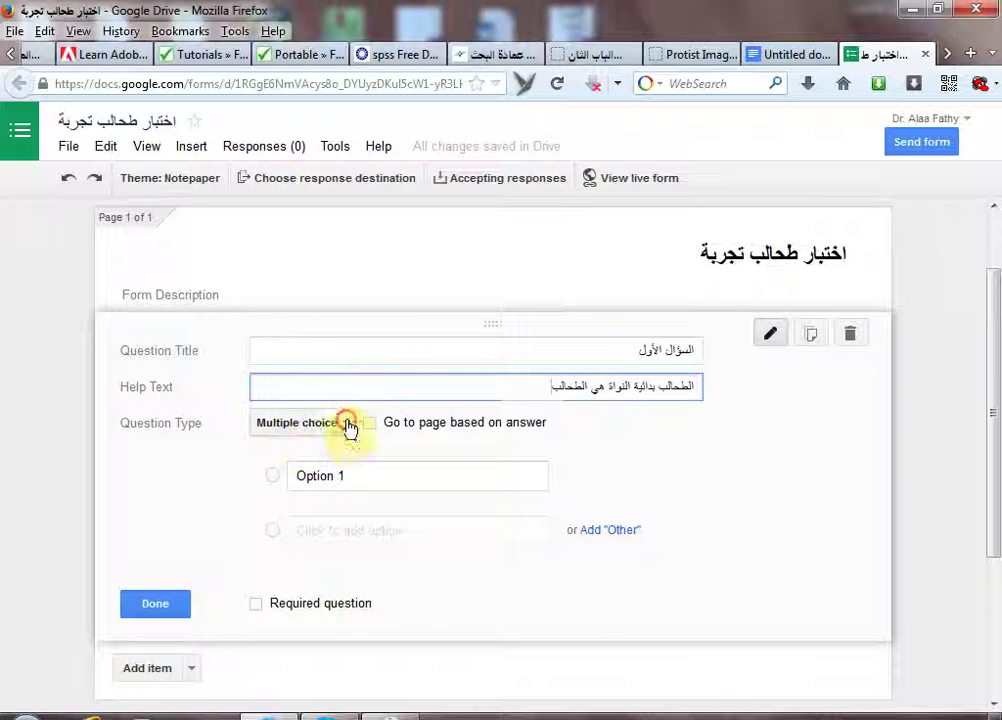
- Keep the question type as Multiple choice and set the first answer option to "الخضراء المزرقة", dismissing the color scheme prompt
{"action": "left_click", "coordinate": [348, 424]}
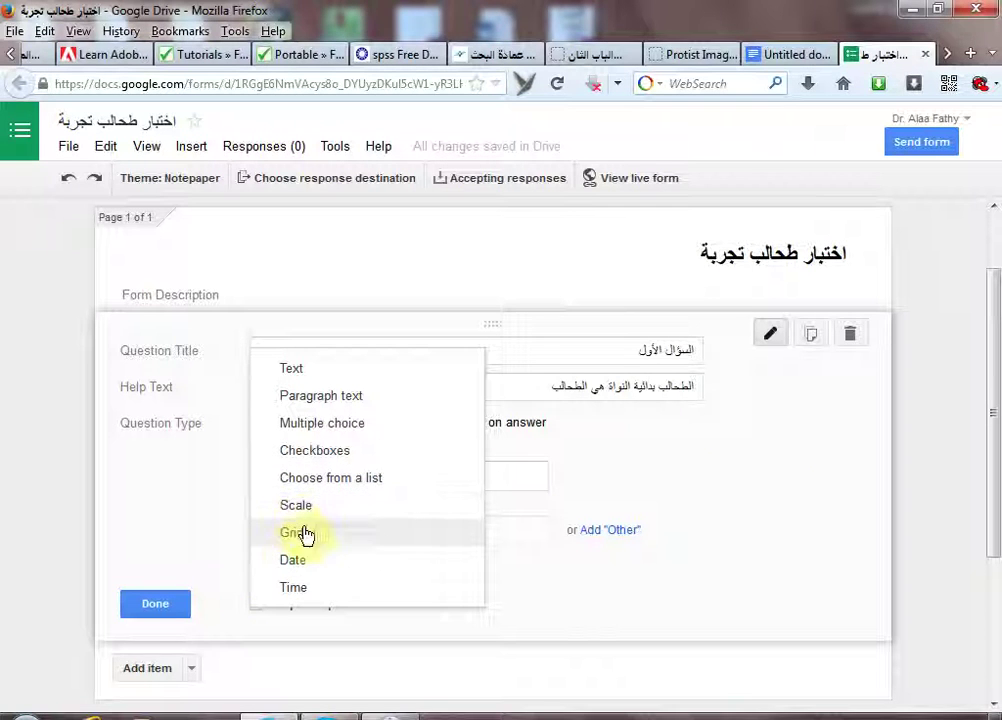
{"action": "left_click", "coordinate": [323, 430]}
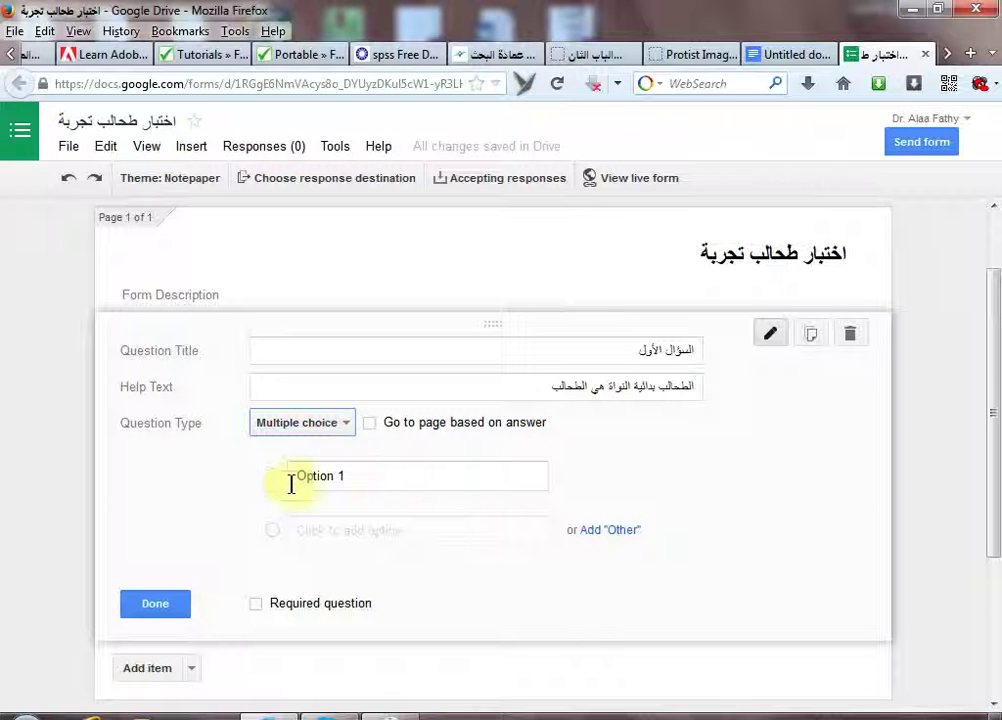
{"action": "double_click", "coordinate": [327, 477]}
{"action": "key", "text": "BackSpace"}
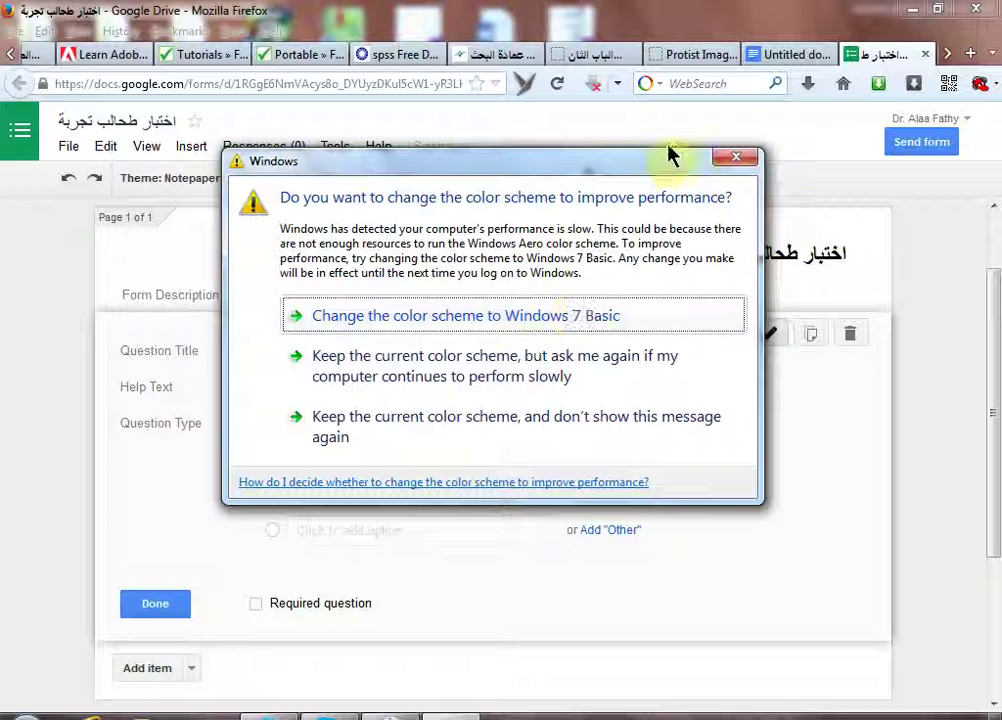
{"action": "left_click", "coordinate": [745, 160]}
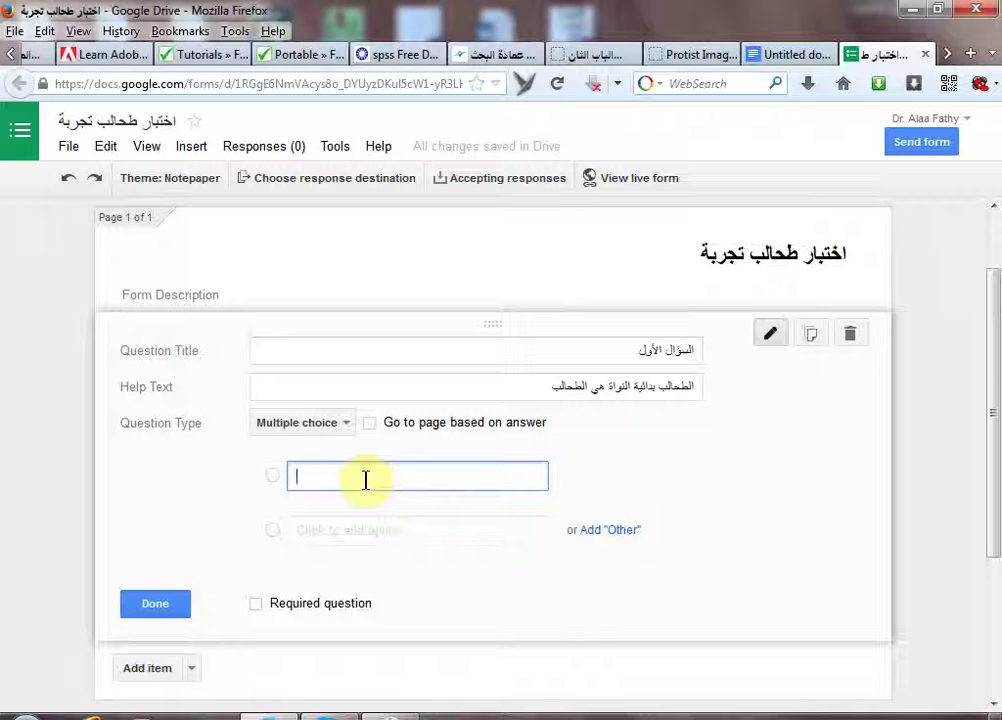
{"action": "type", "text": "الخضراء المزرقة"}
- Add "الخضراء" as the second answer option of the first question
{"action": "left_click", "coordinate": [350, 529]}
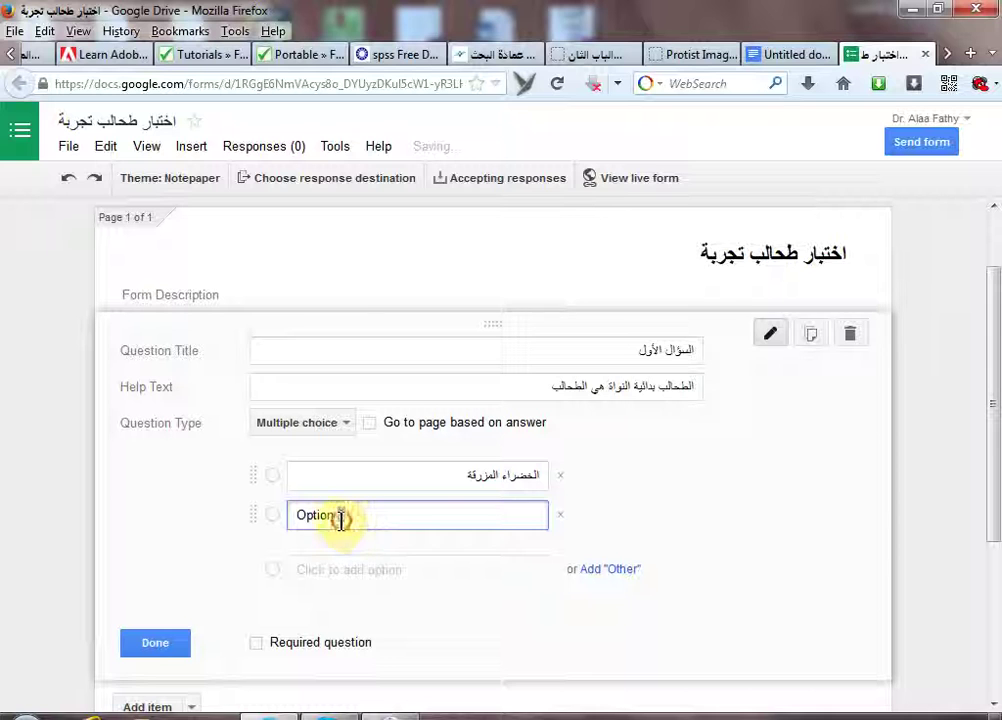
{"action": "type", "text": "الخضر"}
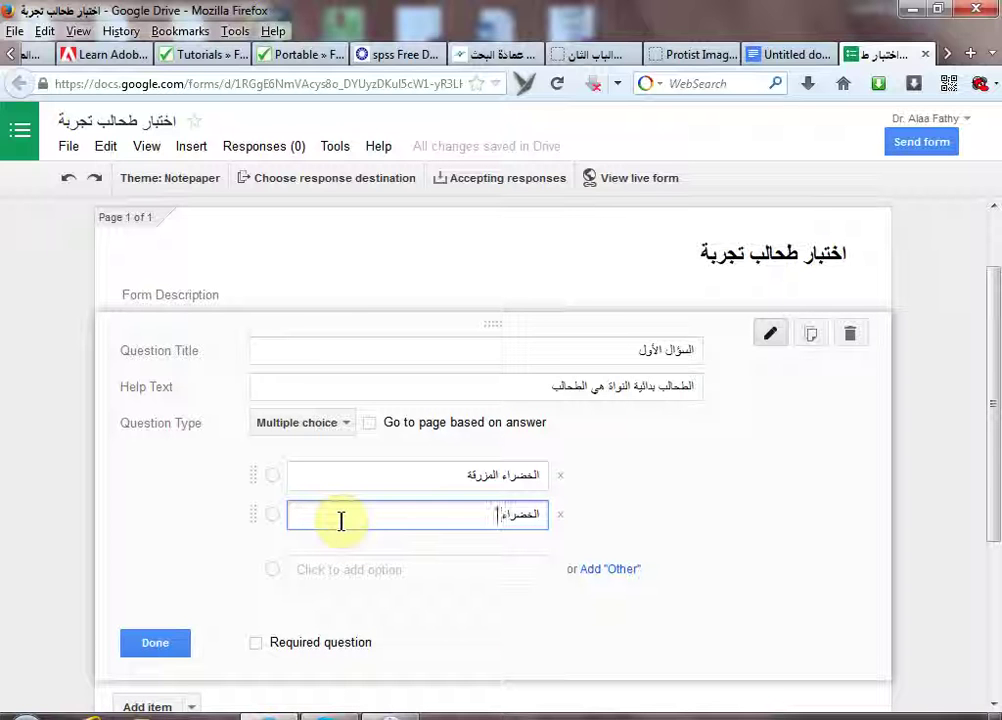
{"action": "type", "text": "اء"}
{"action": "left_click", "coordinate": [335, 571]}
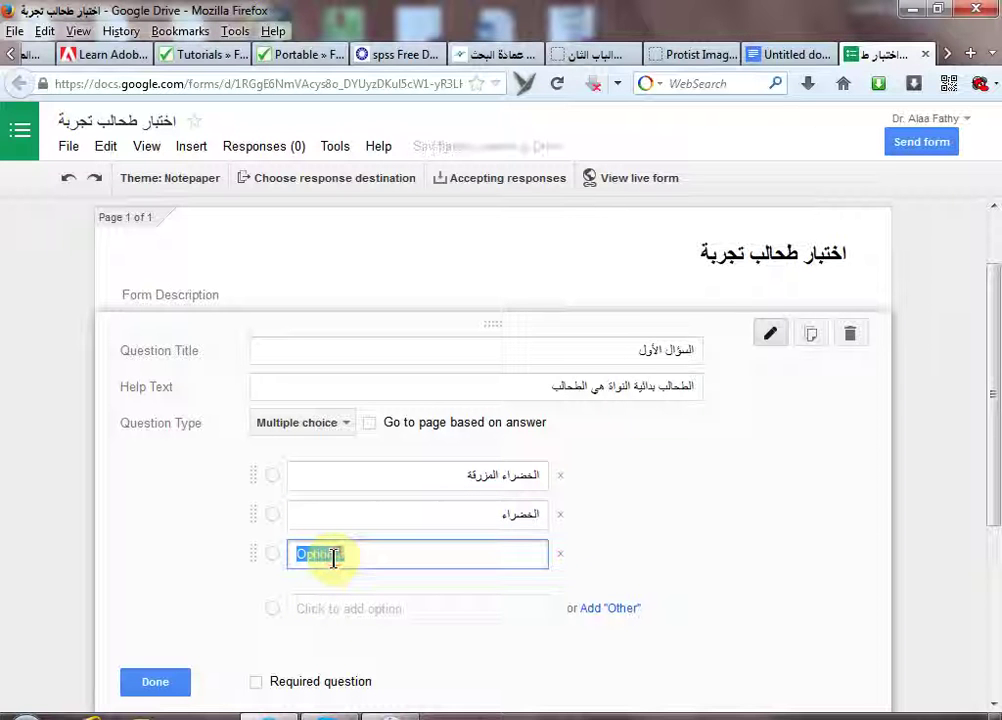
{"action": "type", "text": "البني"}
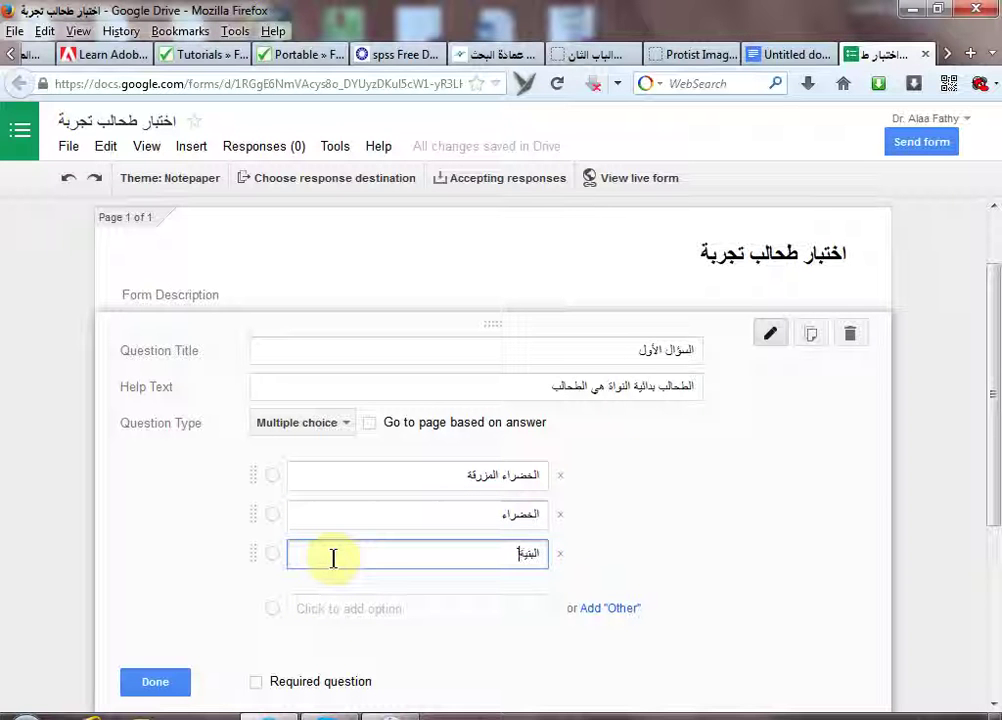
{"action": "type", "text": "ة"}
{"action": "left_click", "coordinate": [358, 609]}
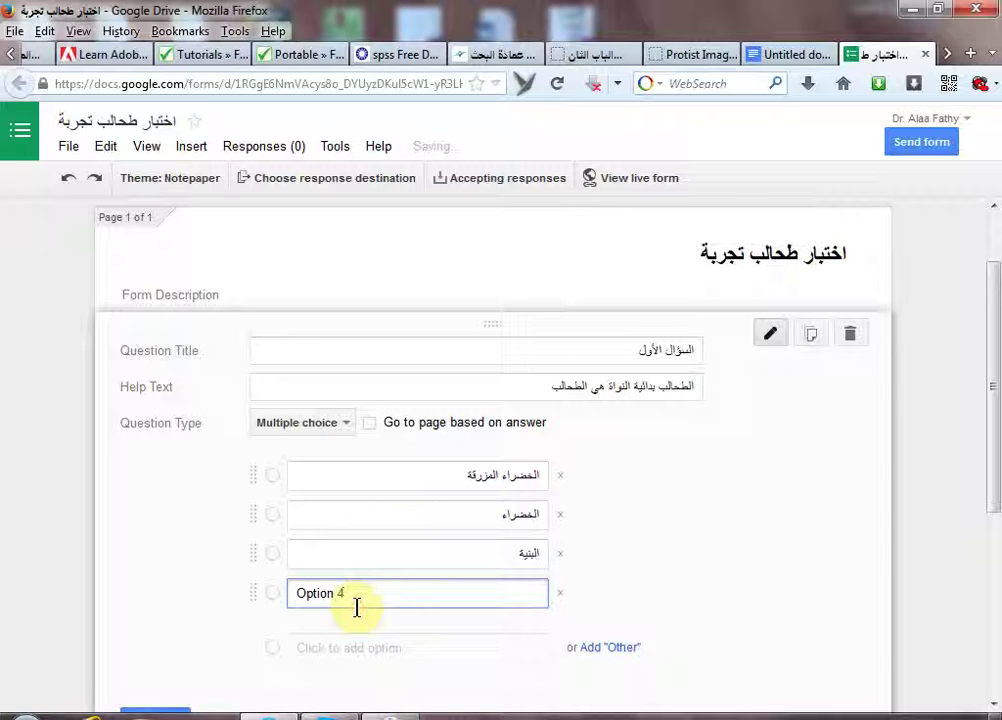
{"action": "key", "text": "BackSpace"}
{"action": "key", "text": "BackSpace"}
{"action": "key", "text": "BackSpace"}
{"action": "key", "text": "BackSpace"}
{"action": "key", "text": "BackSpace"}
{"action": "key", "text": "BackSpace"}
{"action": "key", "text": "BackSpace"}
{"action": "key", "text": "BackSpace"}
{"action": "key", "text": "BackSpace"}
{"action": "key", "text": "BackSpace"}
{"action": "key", "text": "BackSpace"}
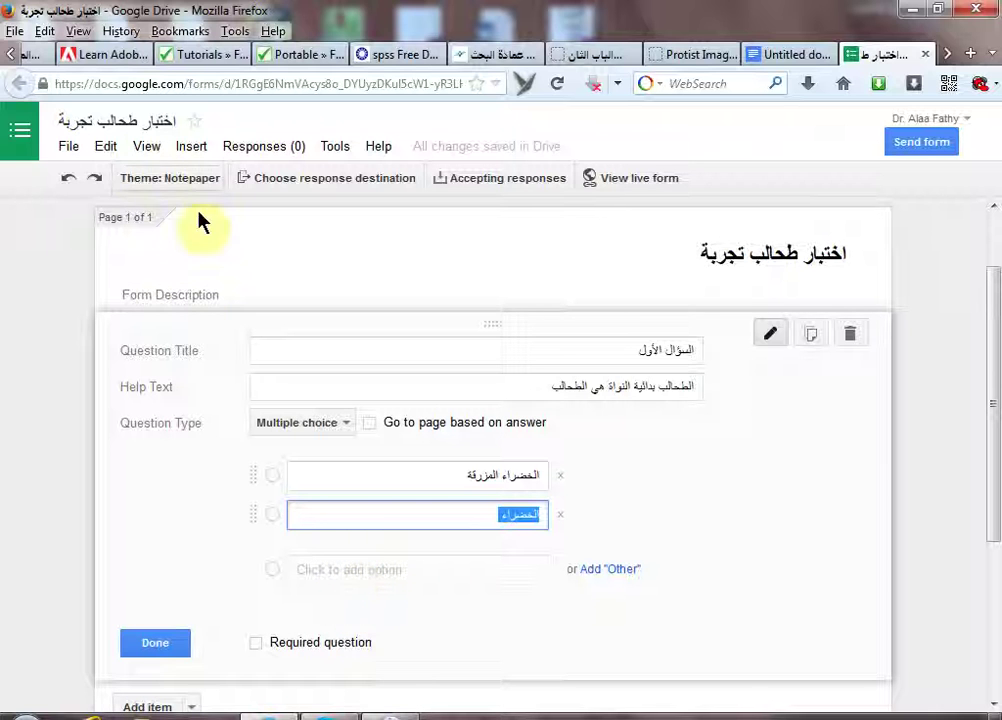
- Add "البنية" as the third answer option of the first question
{"action": "left_click", "coordinate": [405, 569]}
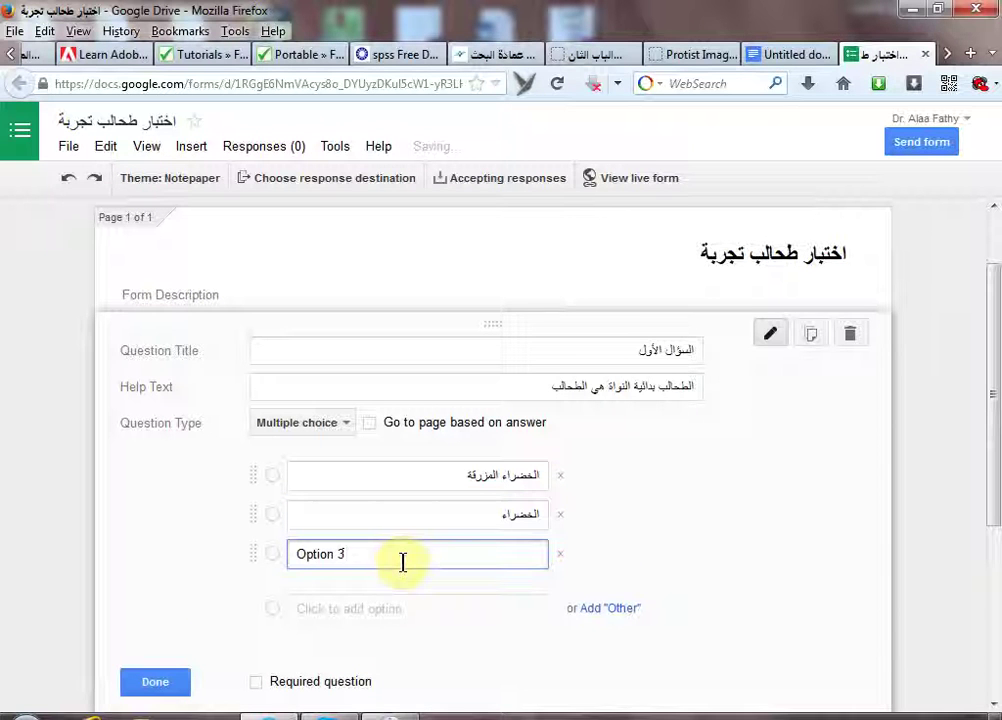
{"action": "triple_click", "coordinate": [335, 558]}
{"action": "type", "text": "البنية"}
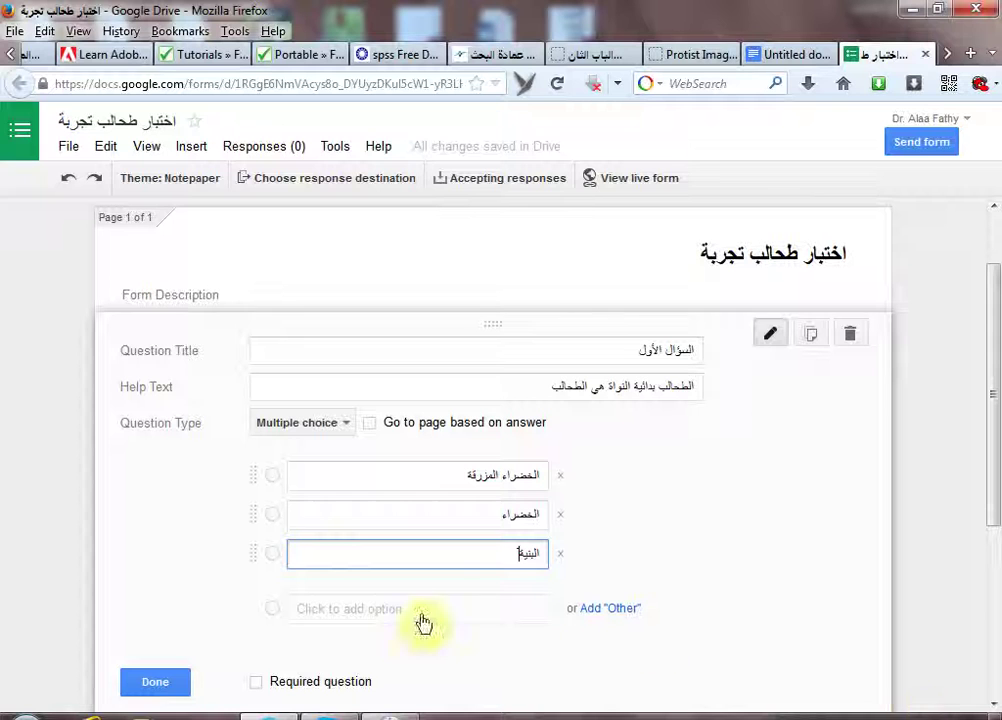
- Add "الحمراء" as the fourth answer option of the first question
{"action": "left_click", "coordinate": [362, 608]}
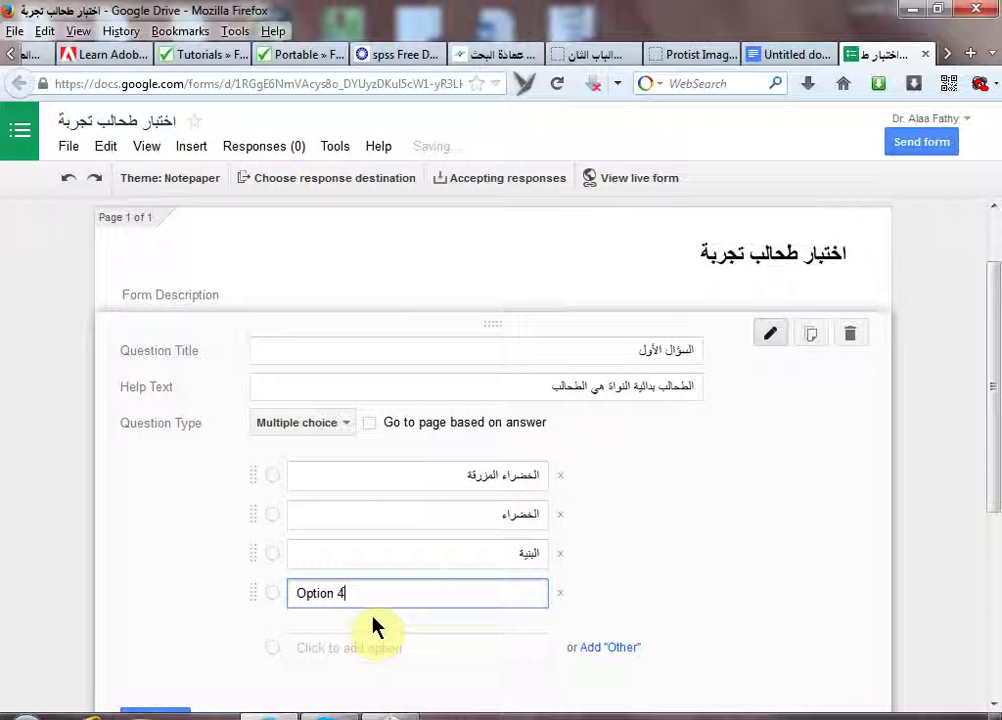
{"action": "key", "text": "BackSpace"}
{"action": "key", "text": "BackSpace"}
{"action": "key", "text": "BackSpace"}
{"action": "key", "text": "BackSpace"}
{"action": "key", "text": "BackSpace"}
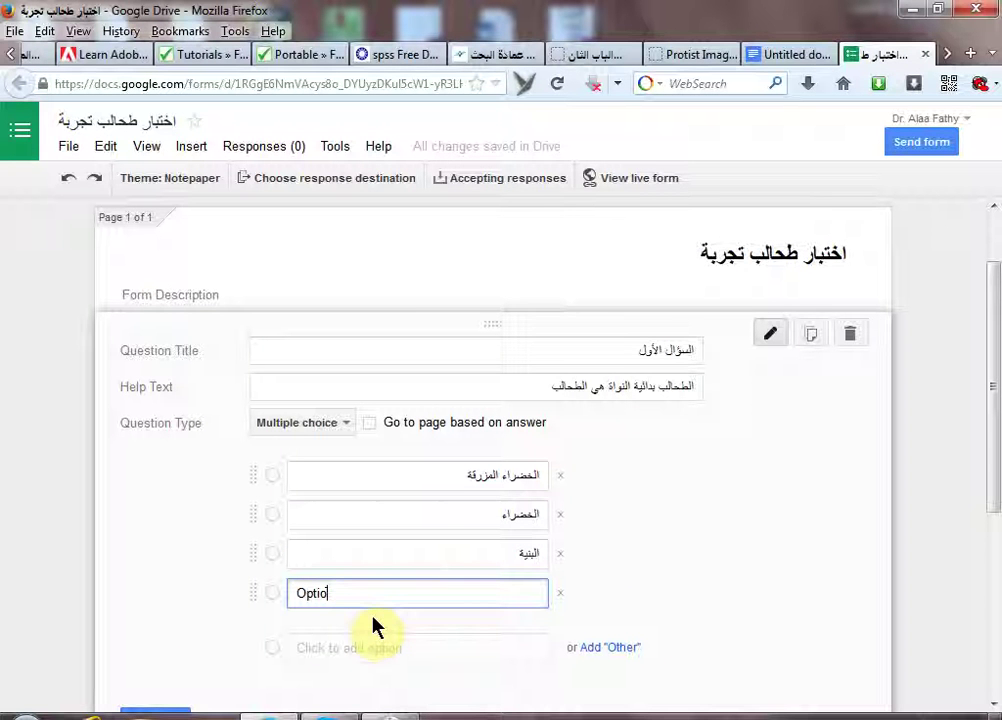
{"action": "key", "text": "BackSpace"}
{"action": "key", "text": "BackSpace"}
{"action": "type", "text": "الحمراء"}
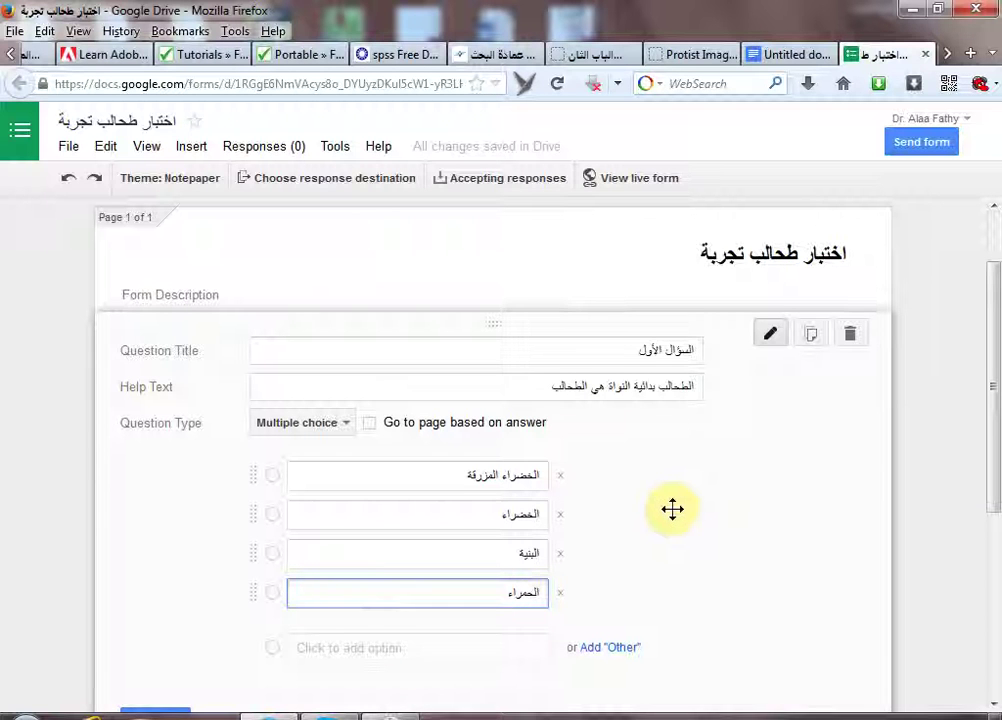
- Make the first question, "السؤال الأول", a required question
{"action": "scroll", "coordinate": [672, 509], "scroll_direction": "down", "scroll_amount": 1}
{"action": "left_click", "coordinate": [168, 458]}
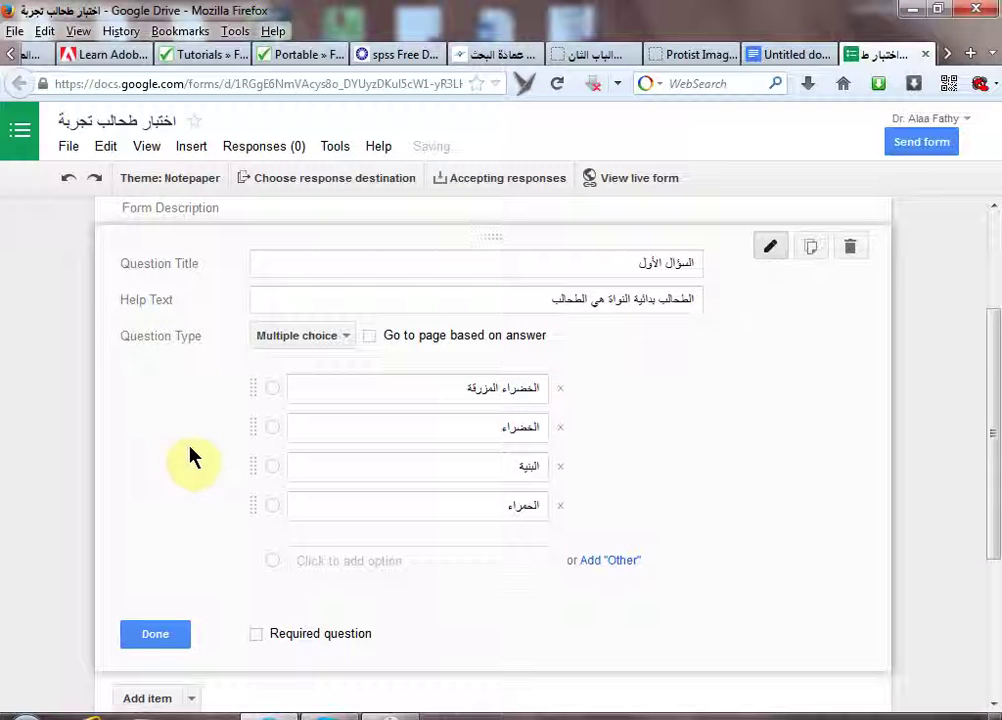
{"action": "left_click", "coordinate": [256, 634]}
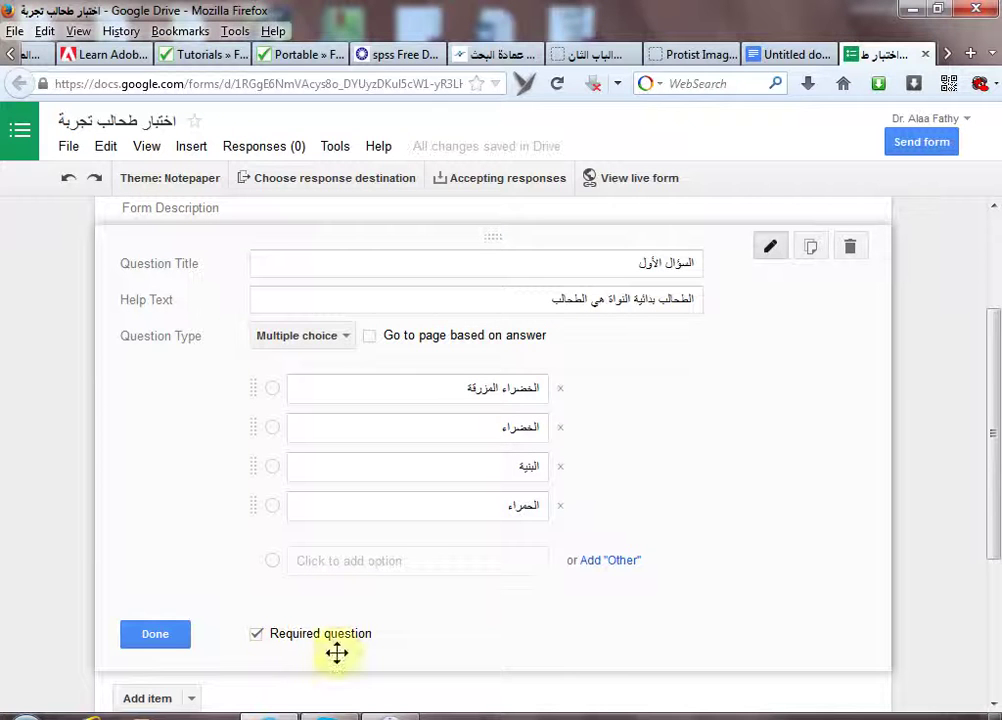
{"action": "left_click", "coordinate": [740, 161]}
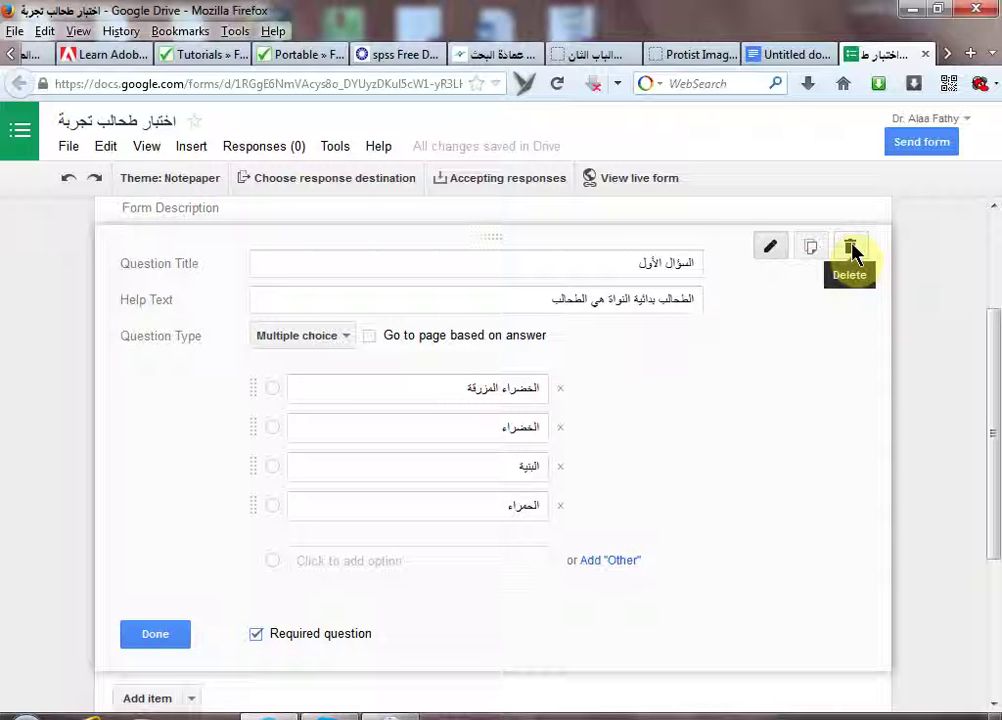
- Duplicate the first question and change the copy's title to "السؤال الثاني"
{"action": "scroll", "coordinate": [808, 244], "scroll_direction": "down", "scroll_amount": 2}
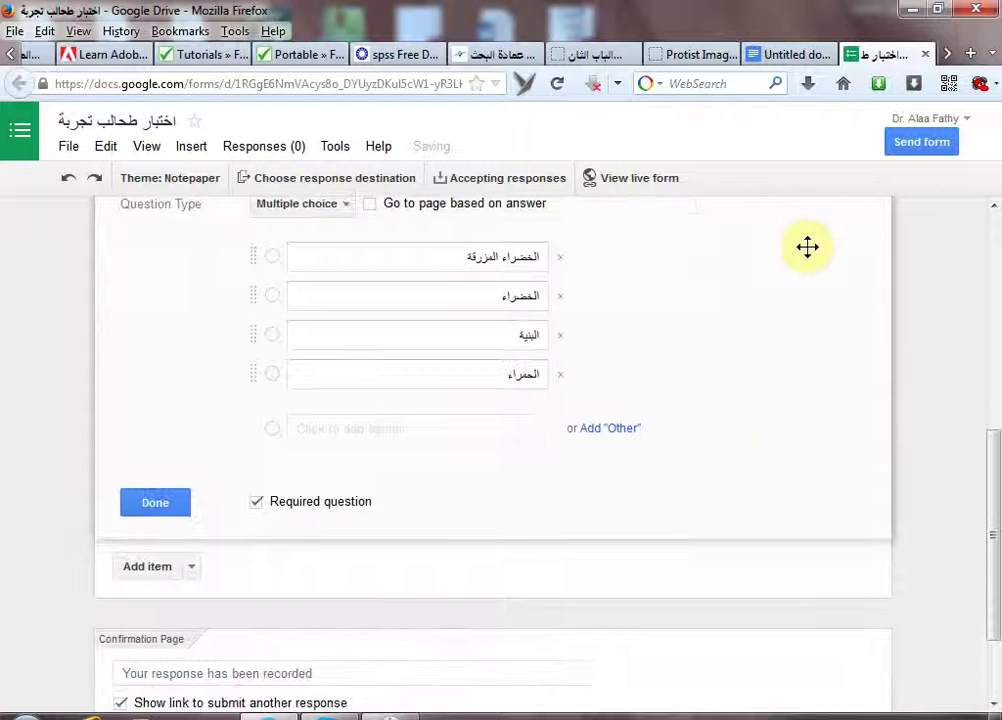
{"action": "scroll", "coordinate": [734, 426], "scroll_direction": "up", "scroll_amount": 6}
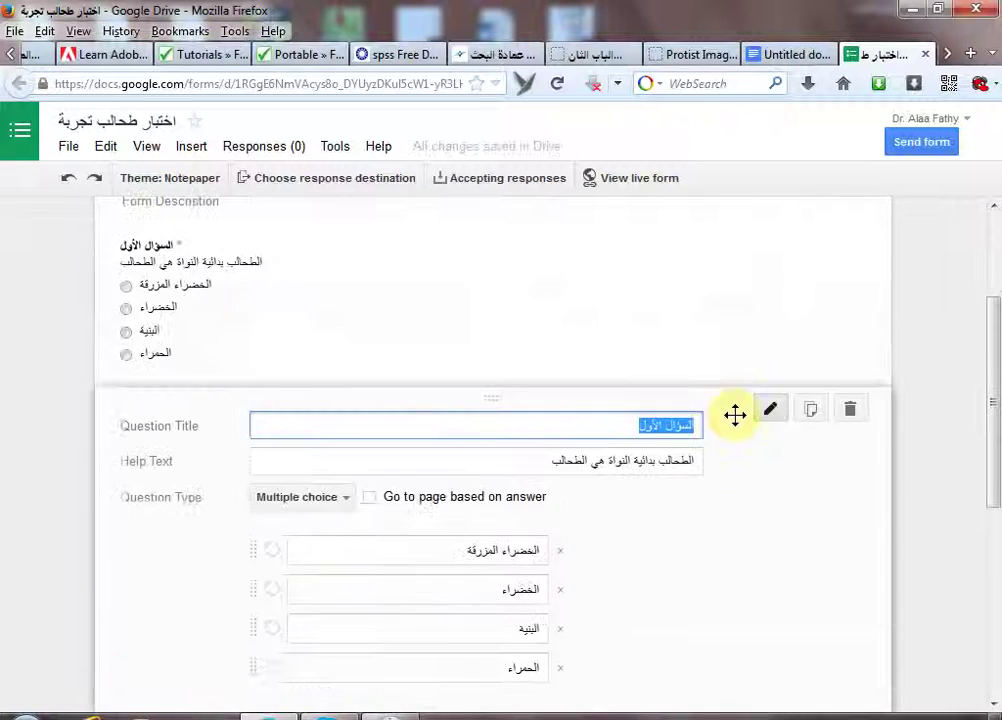
{"action": "scroll", "coordinate": [735, 415], "scroll_direction": "down", "scroll_amount": 3}
{"action": "scroll", "coordinate": [735, 415], "scroll_direction": "up", "scroll_amount": 3}
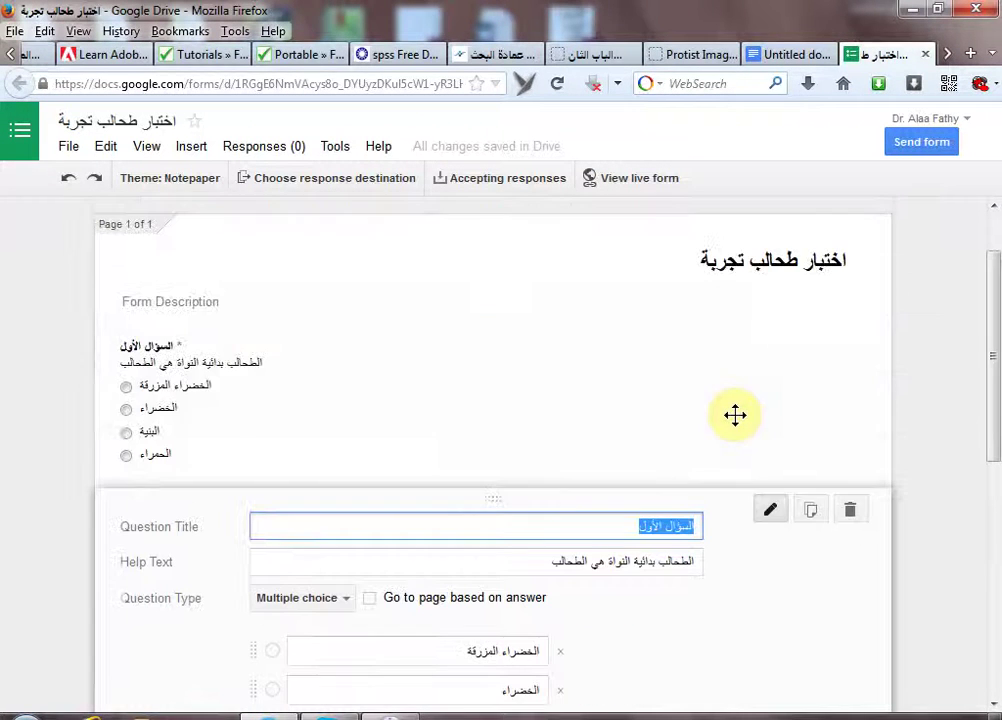
{"action": "scroll", "coordinate": [608, 488], "scroll_direction": "down", "scroll_amount": 7}
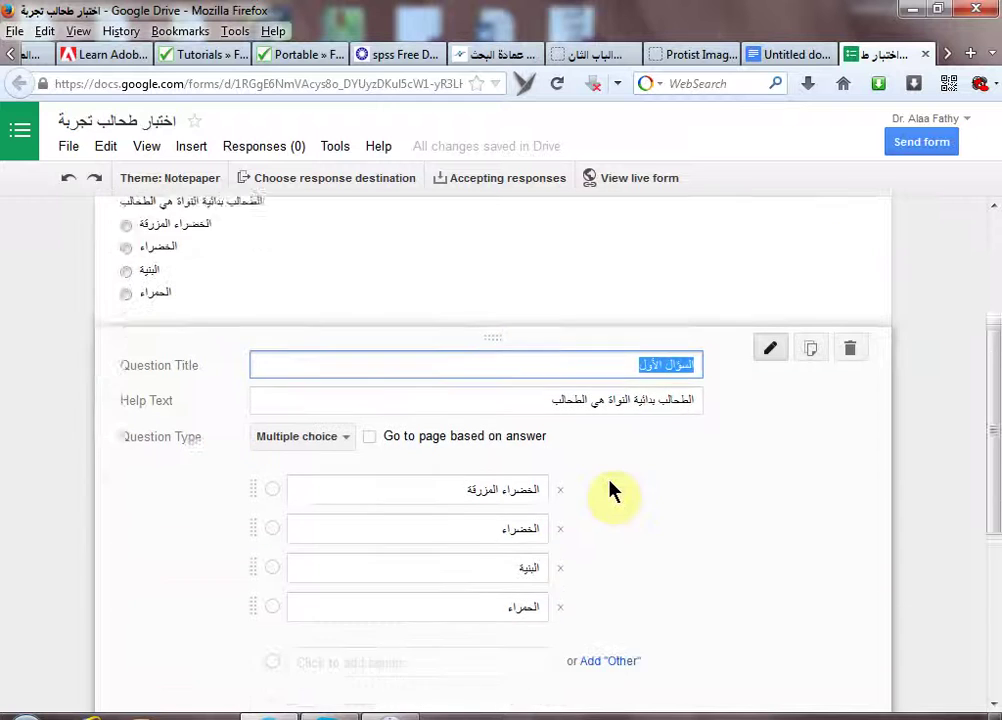
{"action": "scroll", "coordinate": [609, 467], "scroll_direction": "up", "scroll_amount": 5}
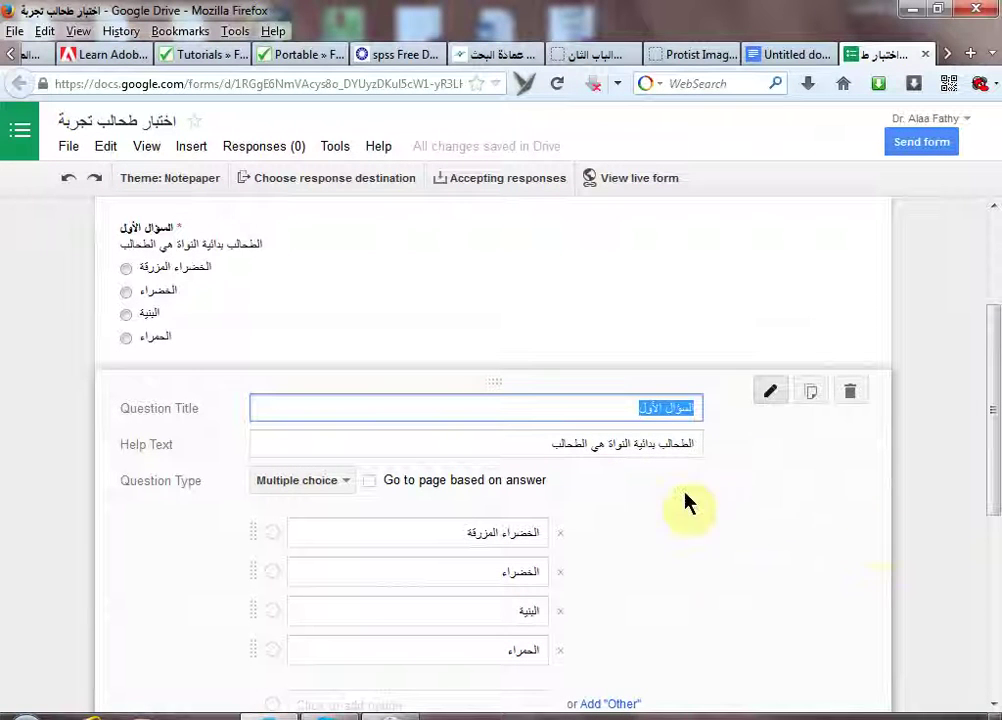
{"action": "left_click", "coordinate": [651, 410]}
{"action": "double_click", "coordinate": [651, 410]}
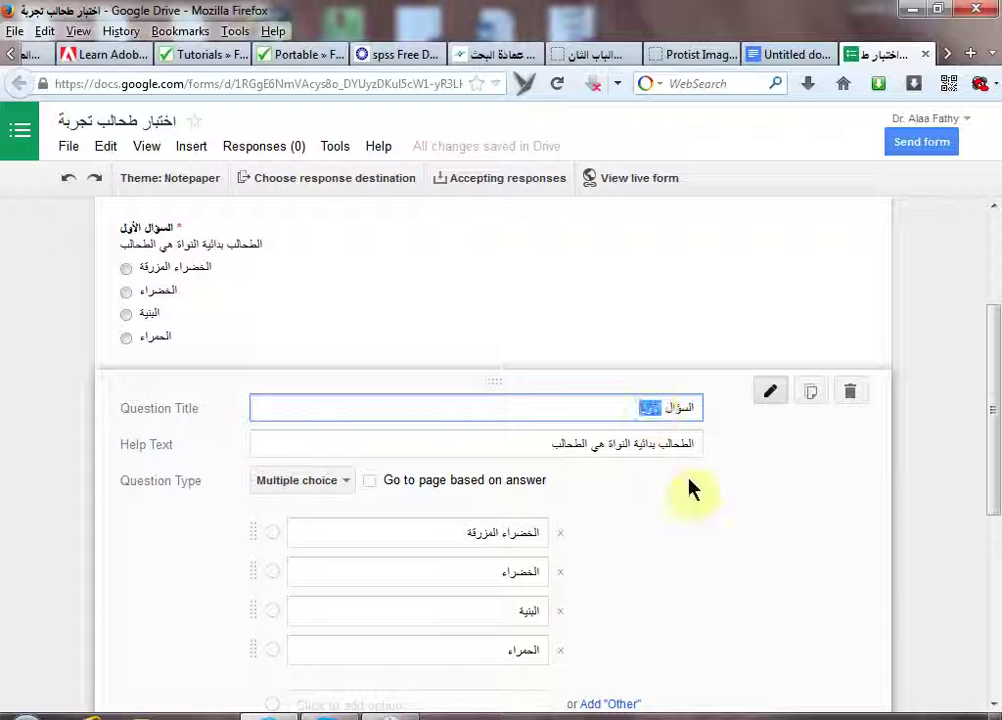
{"action": "type", "text": "الثاني"}
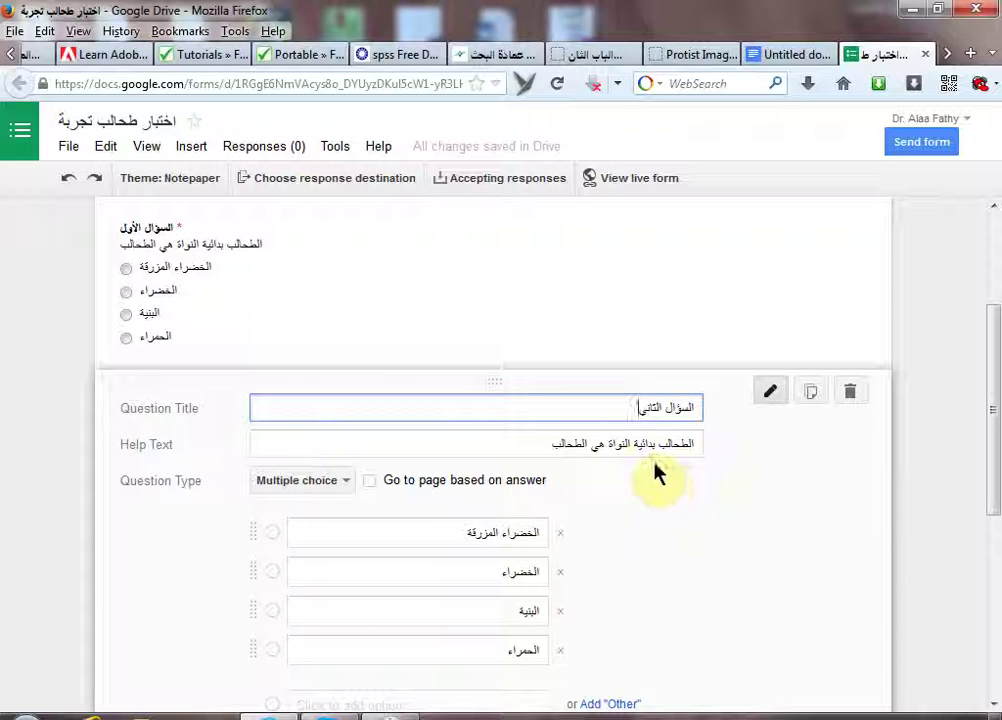
- Replace the second question's help text with "هذه محاضرة"
{"action": "triple_click", "coordinate": [646, 447]}
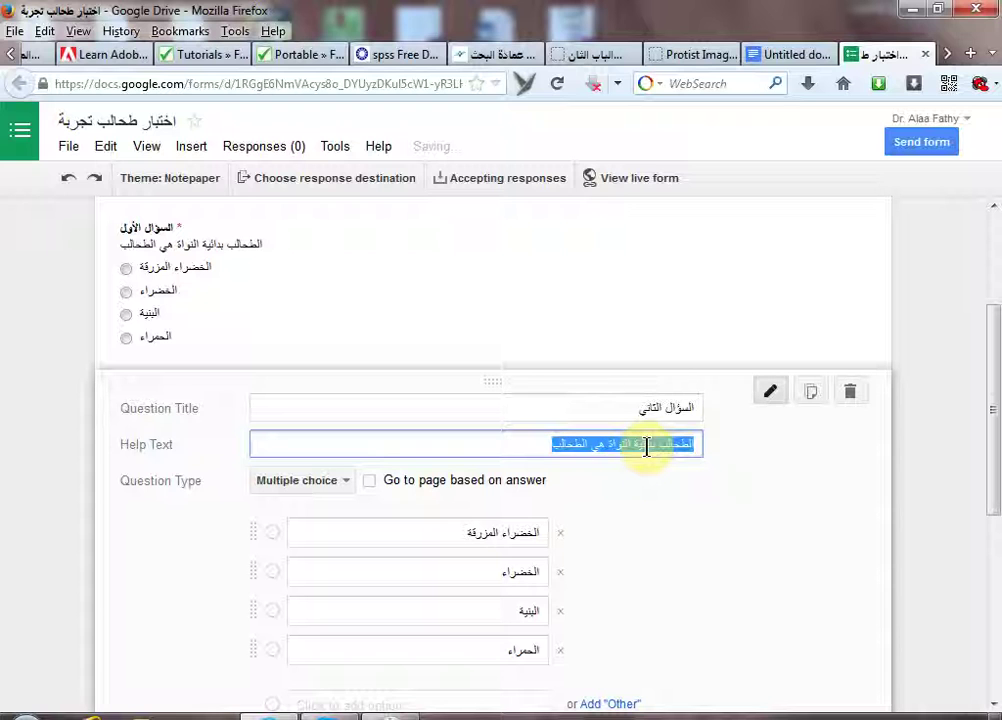
{"action": "key", "text": "BackSpace"}
{"action": "type", "text": "هذه محاض"}
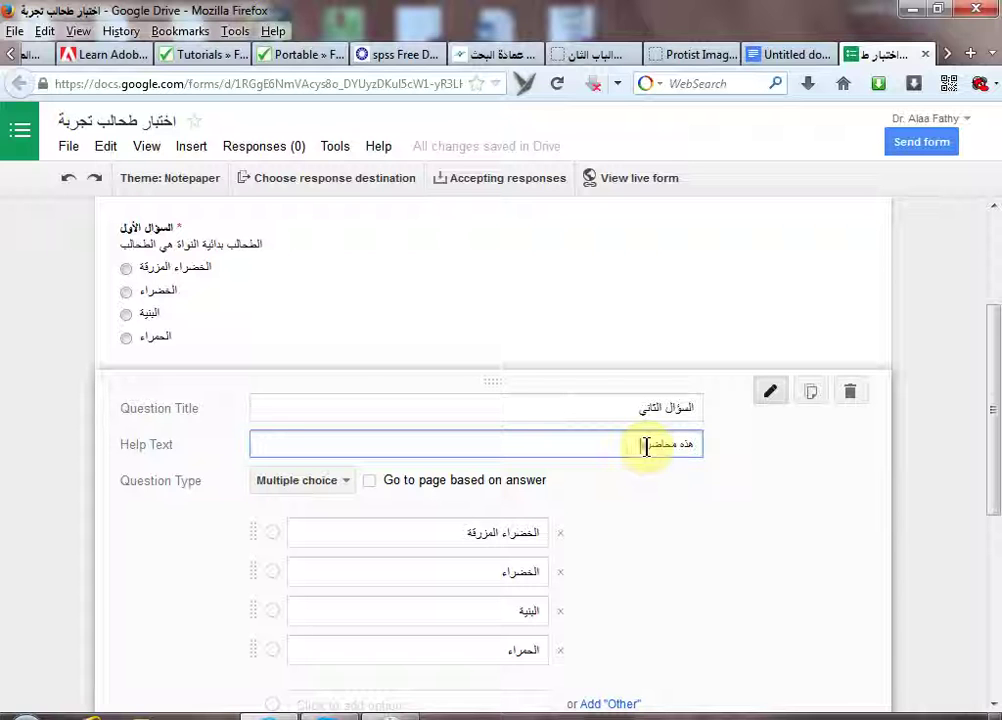
{"action": "type", "text": "رة"}
- Replace the second question's first answer option with "نحو و صرف"
{"action": "double_click", "coordinate": [515, 532]}
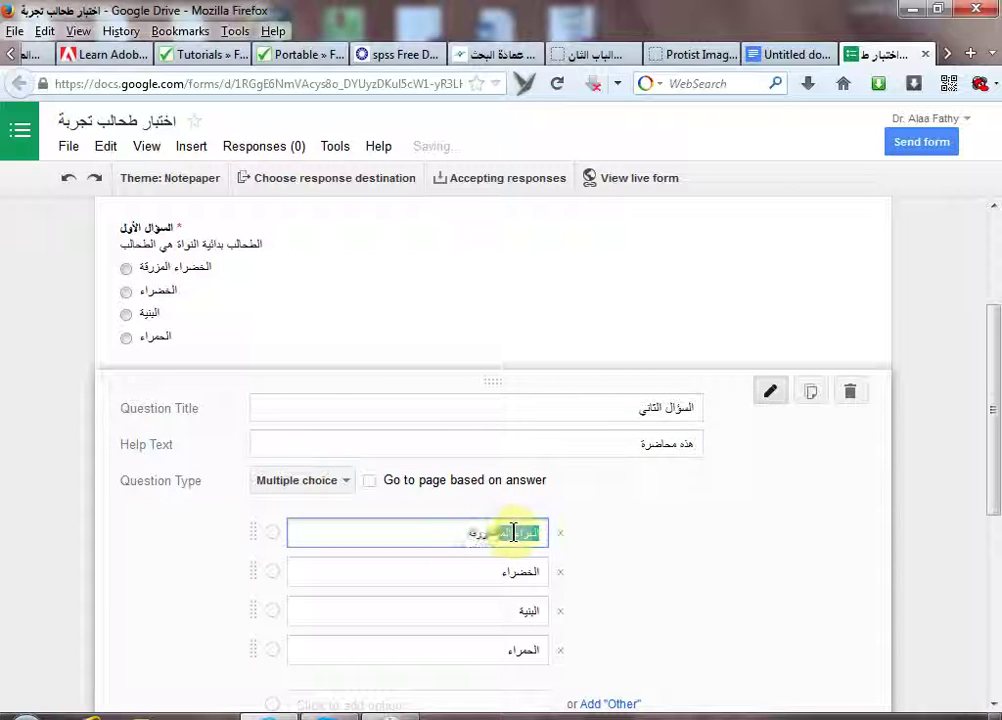
{"action": "left_click_drag", "start_coordinate": [485, 535], "coordinate": [470, 532]}
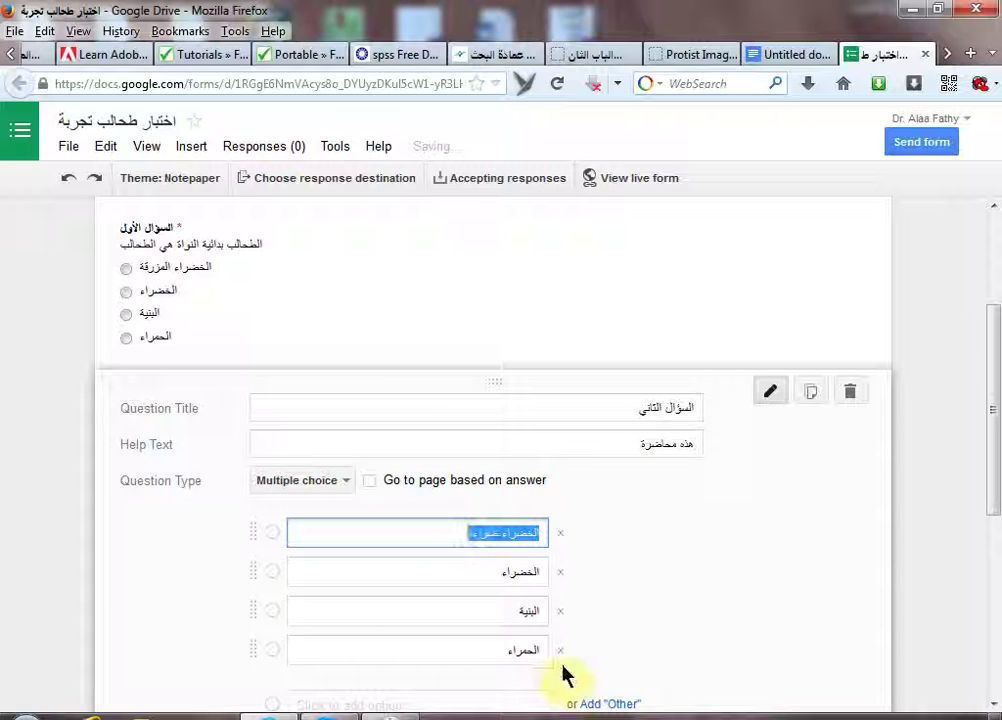
{"action": "type", "text": "ت"}
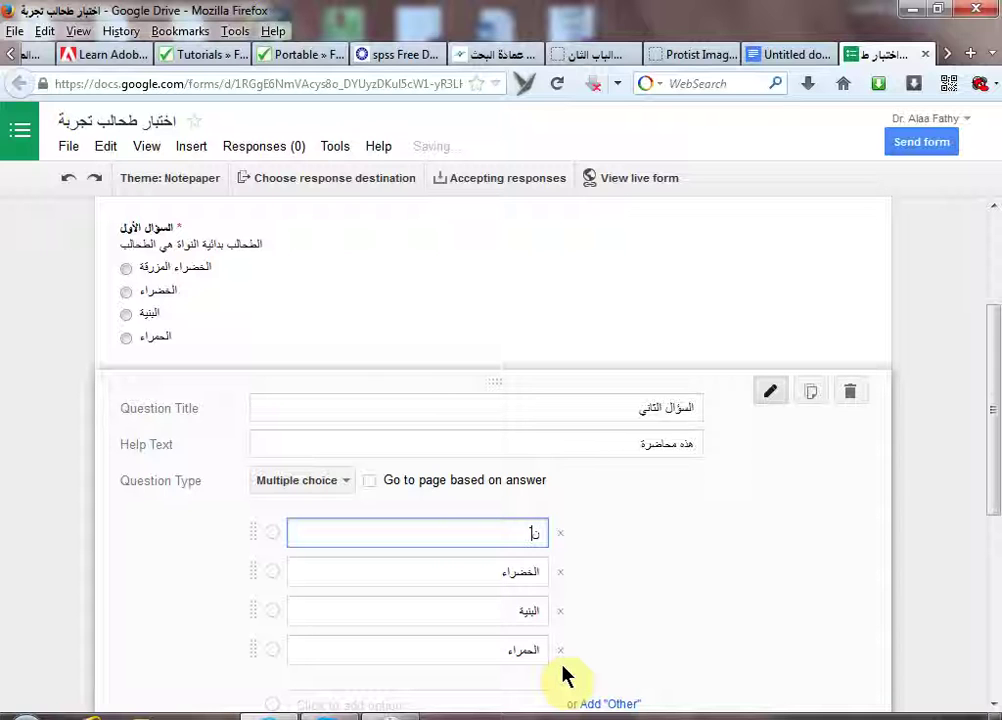
{"action": "type", "text": "حو و صبر"}
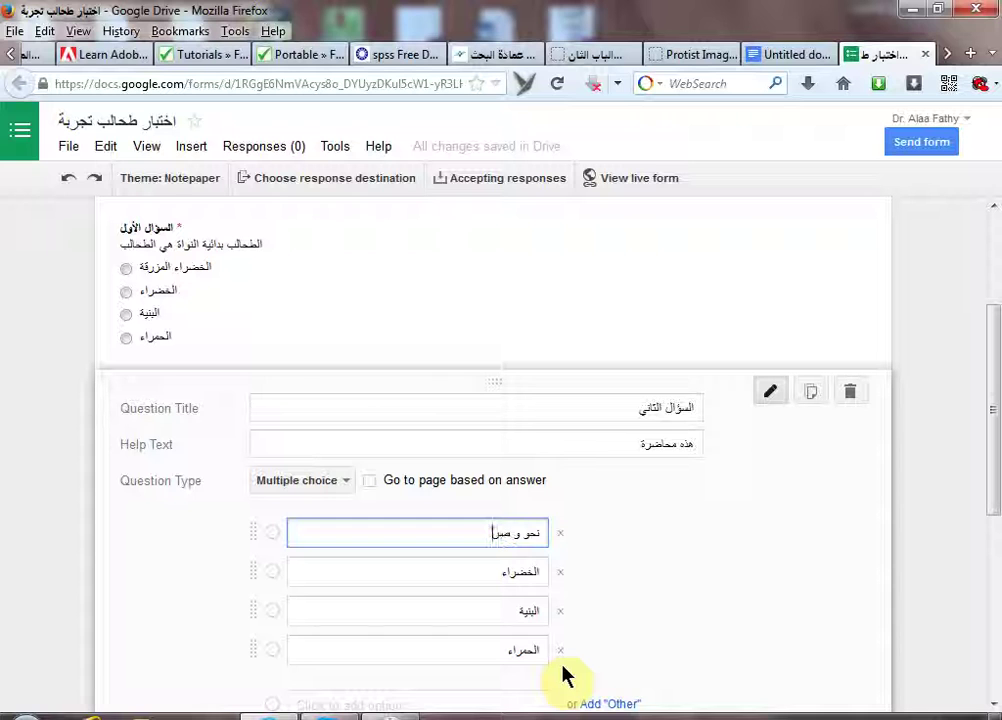
{"action": "type", "text": "هف"}
- Replace the second question's second answer option with "رياضيات" and the third with "تدبير منزلي"
{"action": "double_click", "coordinate": [519, 571]}
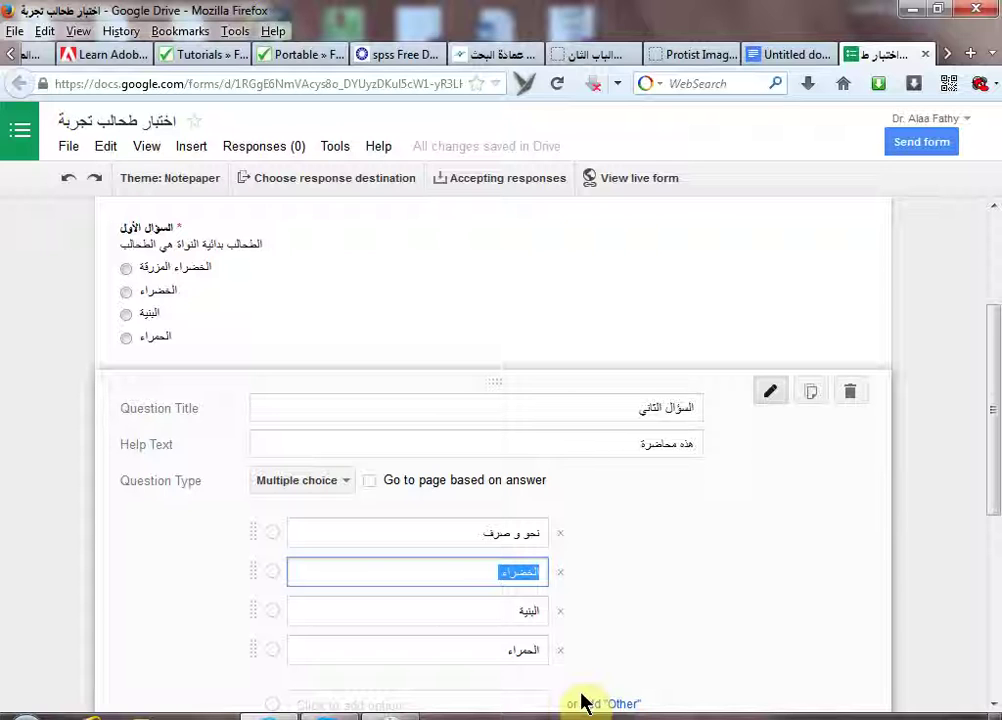
{"action": "type", "text": "رياضيات"}
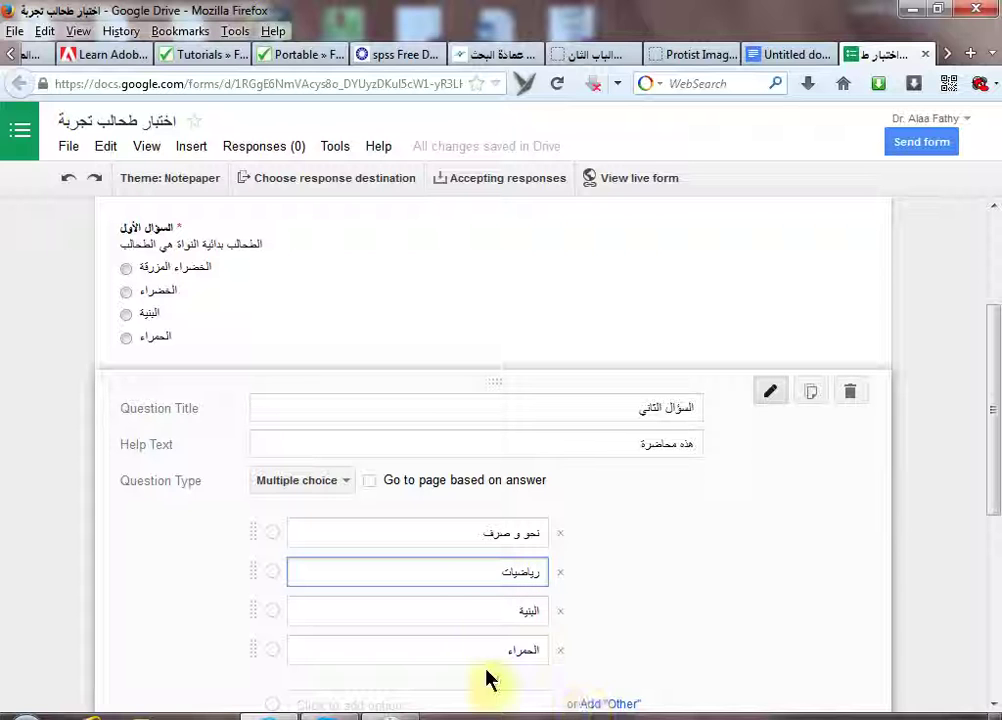
{"action": "double_click", "coordinate": [527, 610]}
{"action": "type", "text": "ك"}
{"action": "type", "text": "ر"}
{"action": "type", "text": " منزلي"}
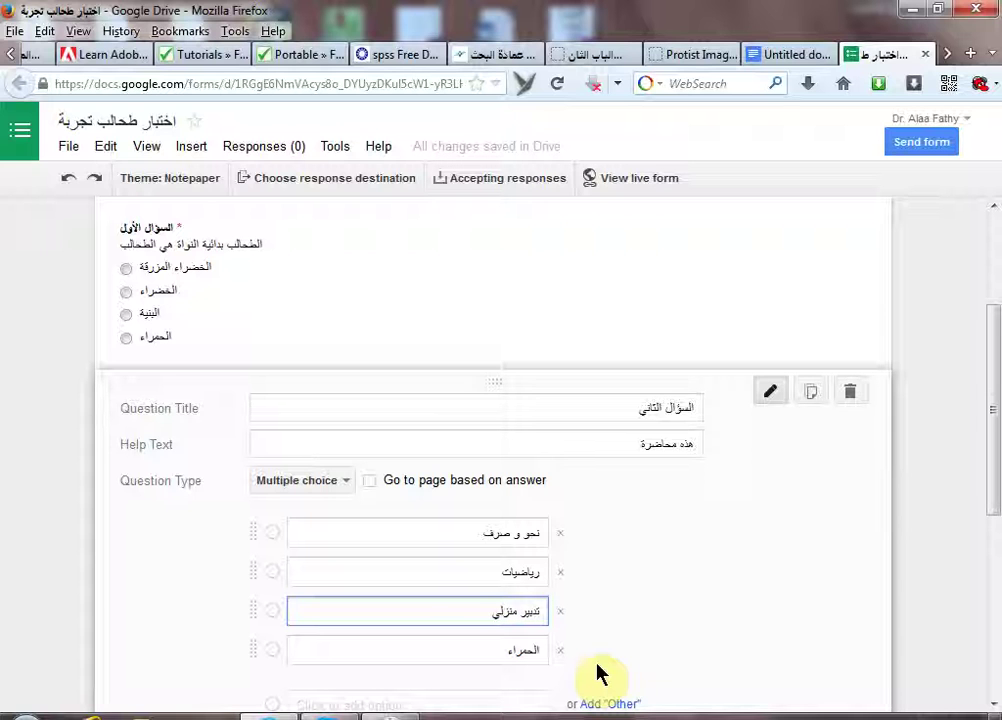
- Replace the second question's fourth answer option with "تعليم الكتروني", dismissing the color scheme prompt
{"action": "double_click", "coordinate": [522, 650]}
{"action": "type", "text": "تعلي"}
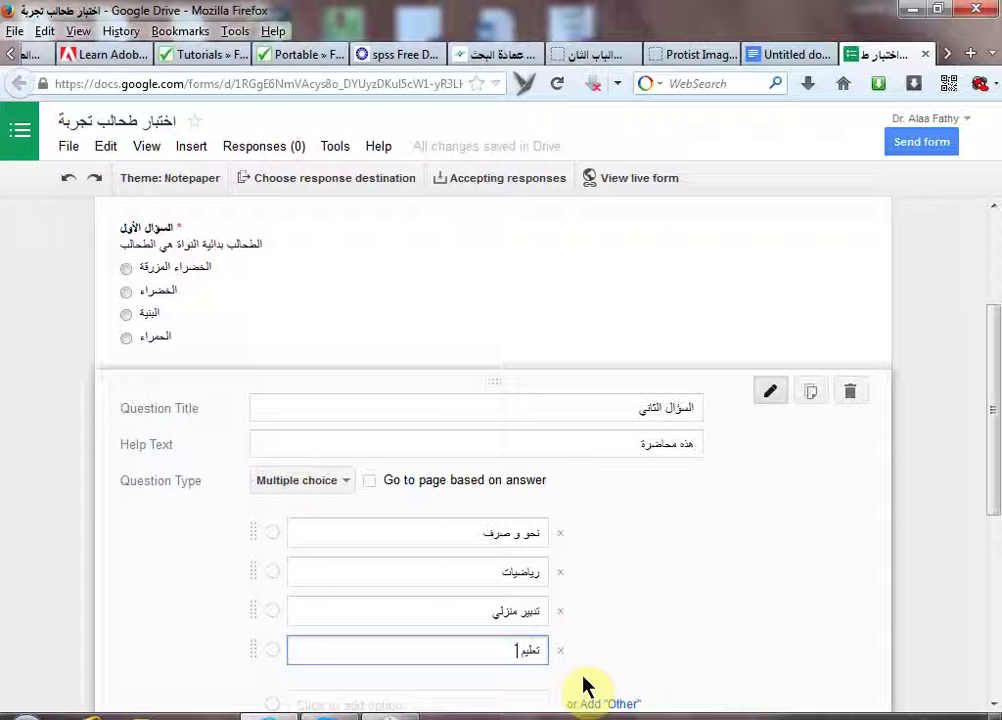
{"action": "type", "text": "م الكترونيب"}
{"action": "key", "text": "BackSpace"}
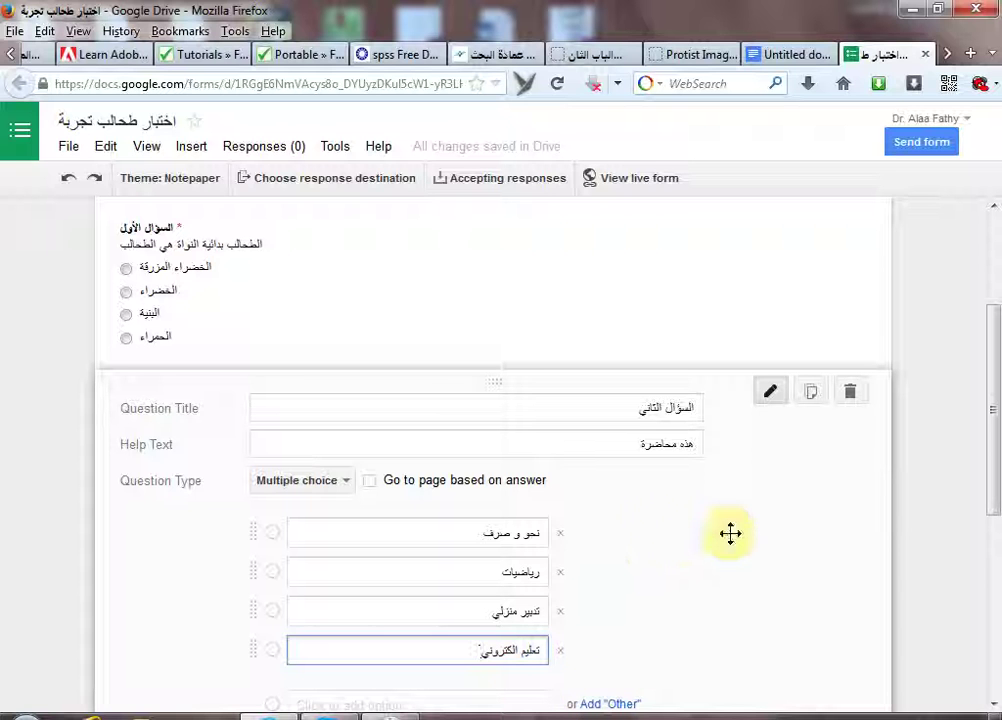
{"action": "scroll", "coordinate": [617, 526], "scroll_direction": "down", "scroll_amount": 2}
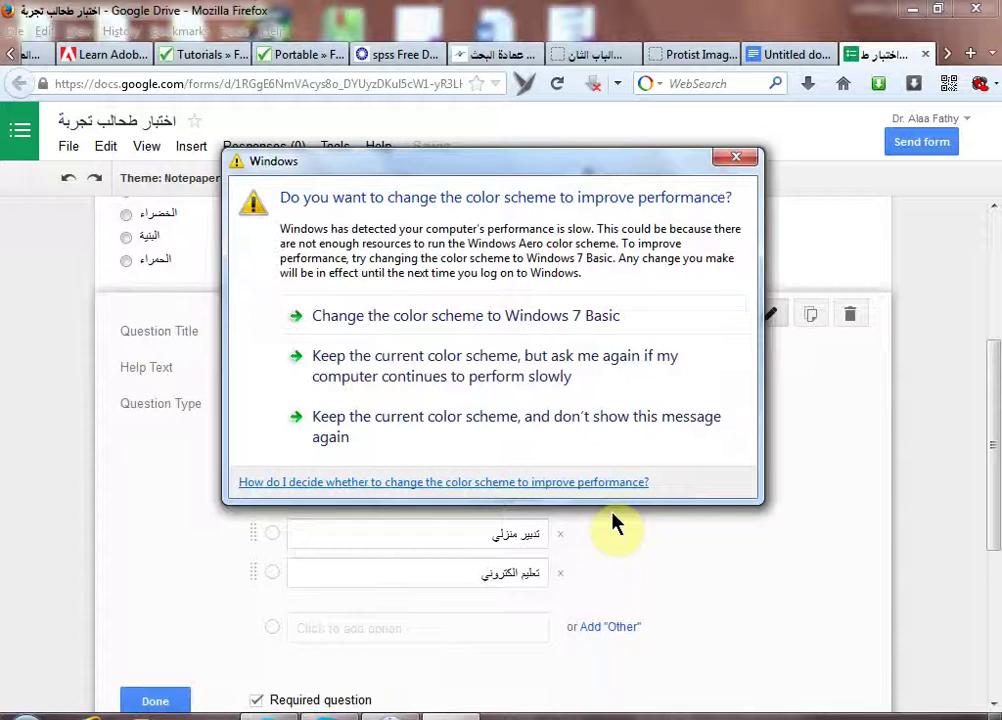
{"action": "left_click", "coordinate": [737, 158]}
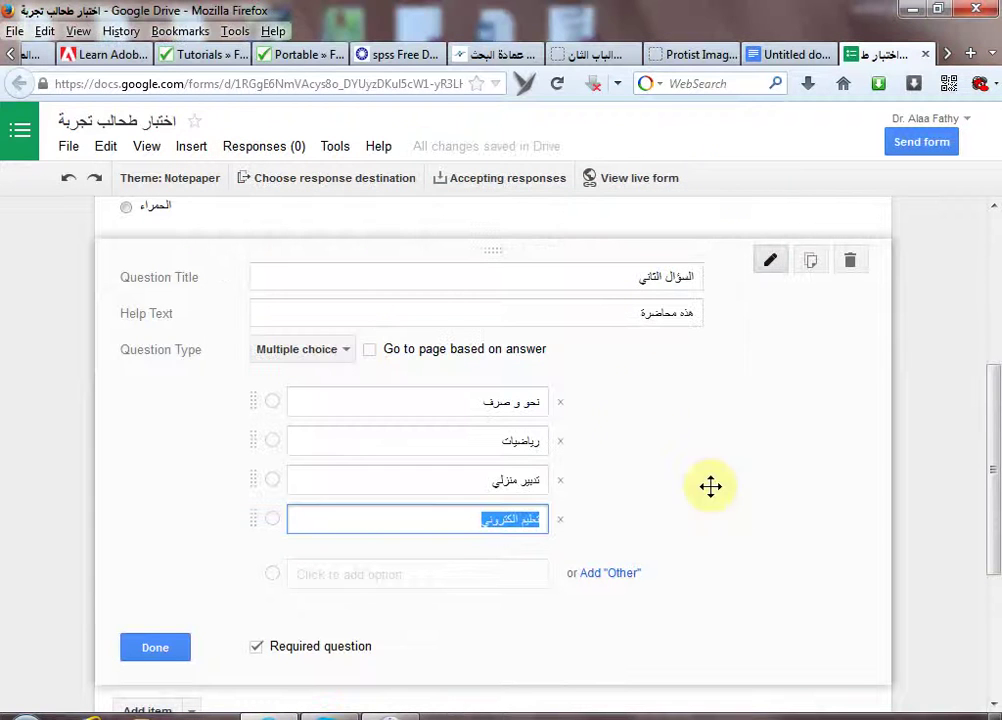
{"action": "left_click", "coordinate": [465, 517]}
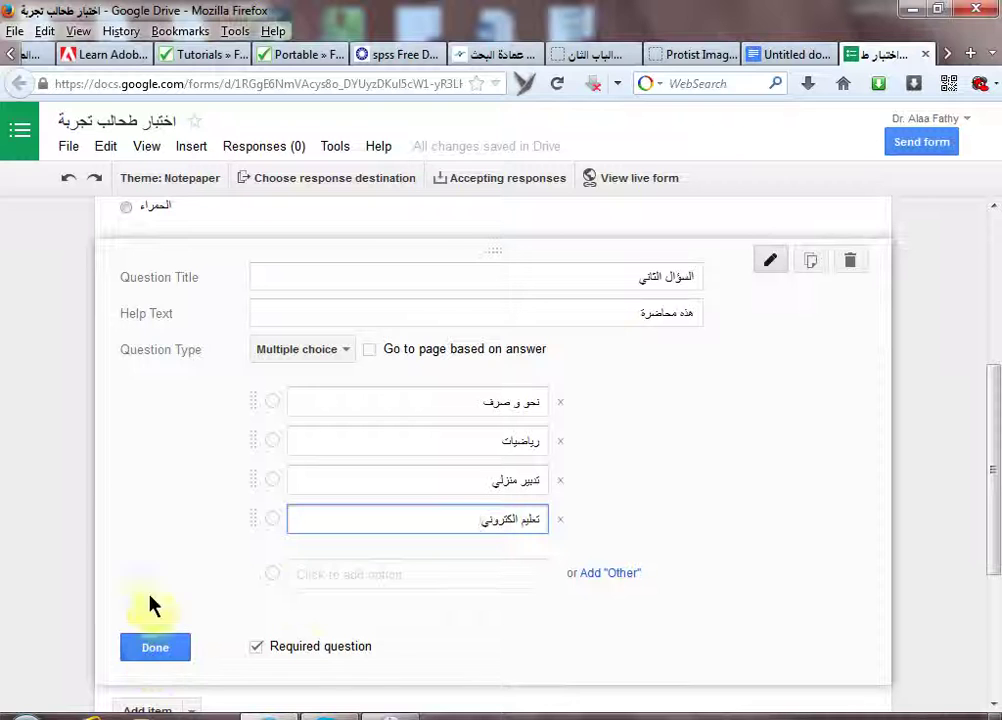
- Add a Checkboxes question below the second question and make it required
{"action": "scroll", "coordinate": [316, 607], "scroll_direction": "down", "scroll_amount": 2}
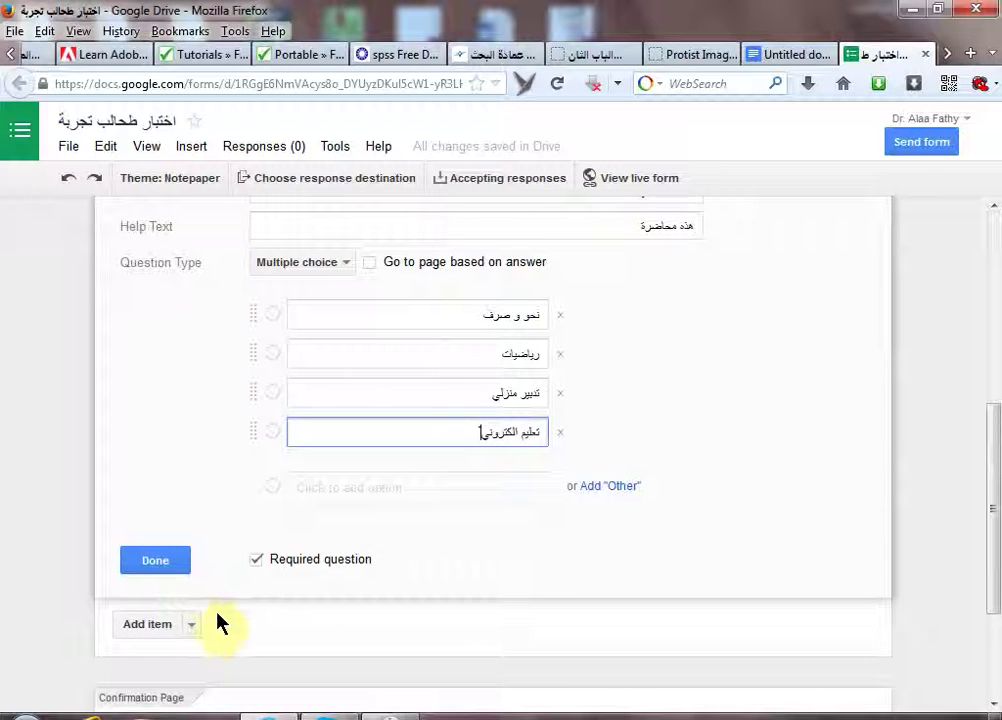
{"action": "left_click", "coordinate": [193, 630]}
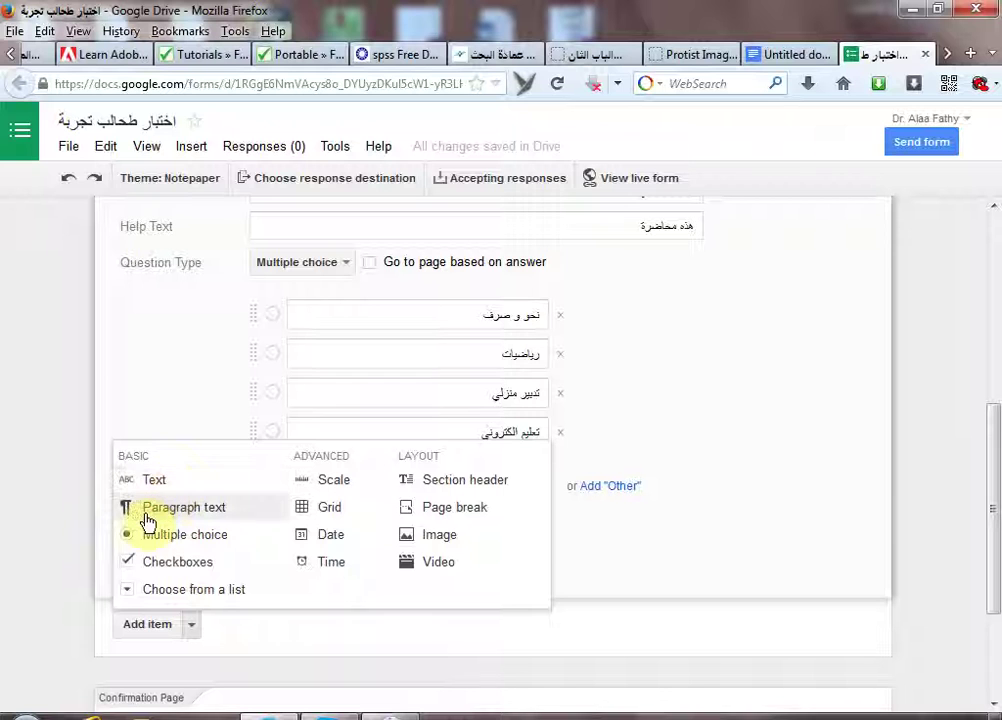
{"action": "left_click", "coordinate": [203, 565]}
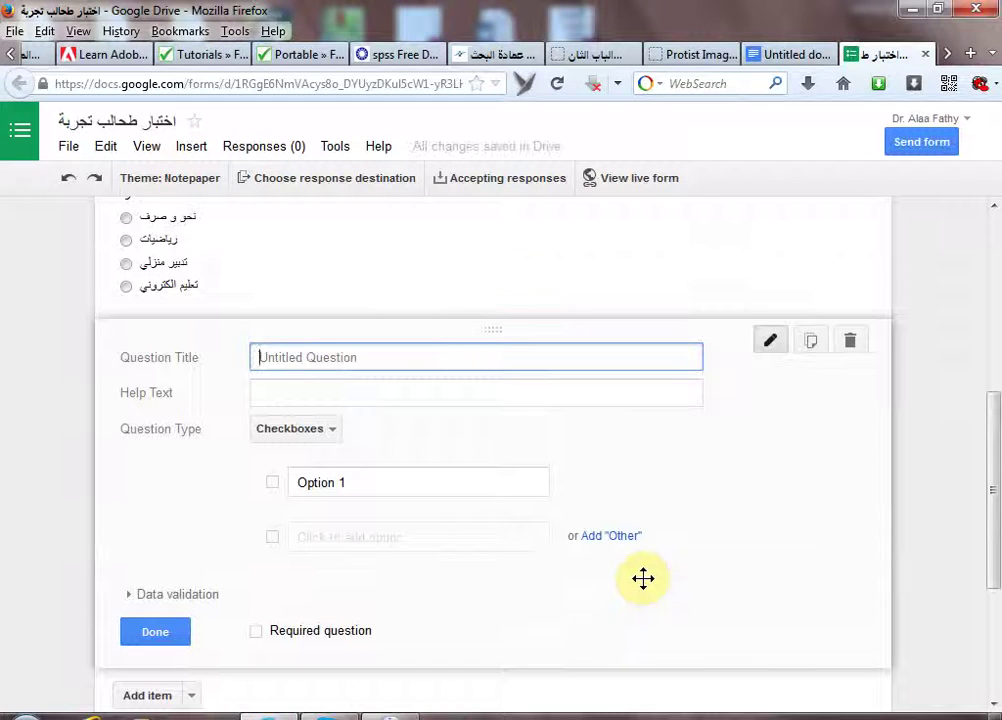
{"action": "scroll", "coordinate": [664, 590], "scroll_direction": "up", "scroll_amount": 1}
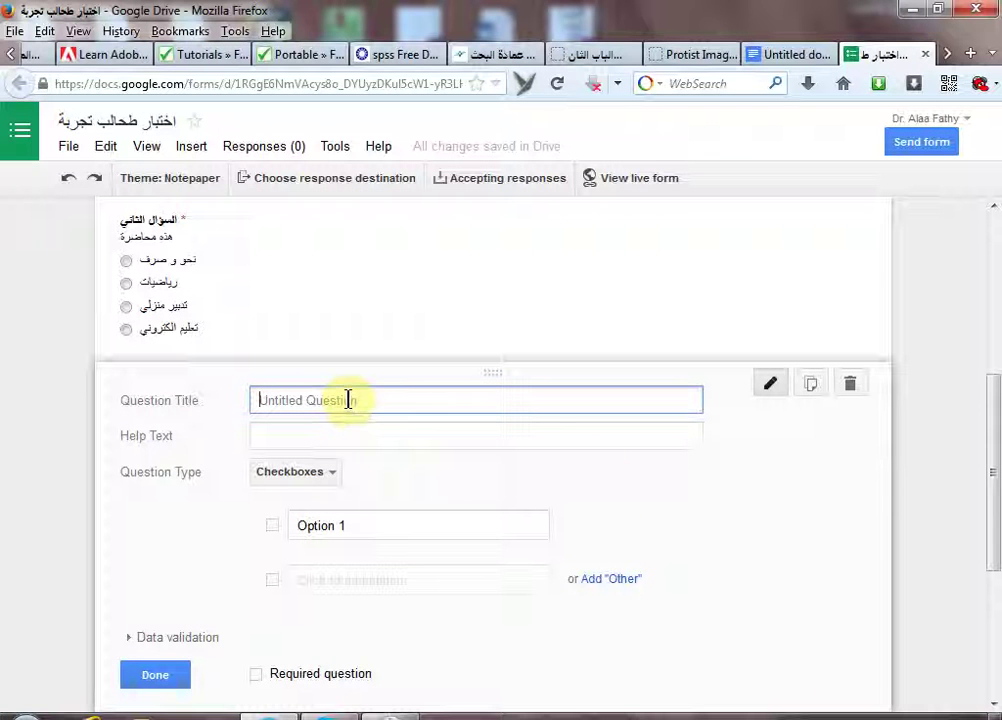
{"action": "left_click", "coordinate": [257, 674]}
{"action": "left_click", "coordinate": [383, 399]}
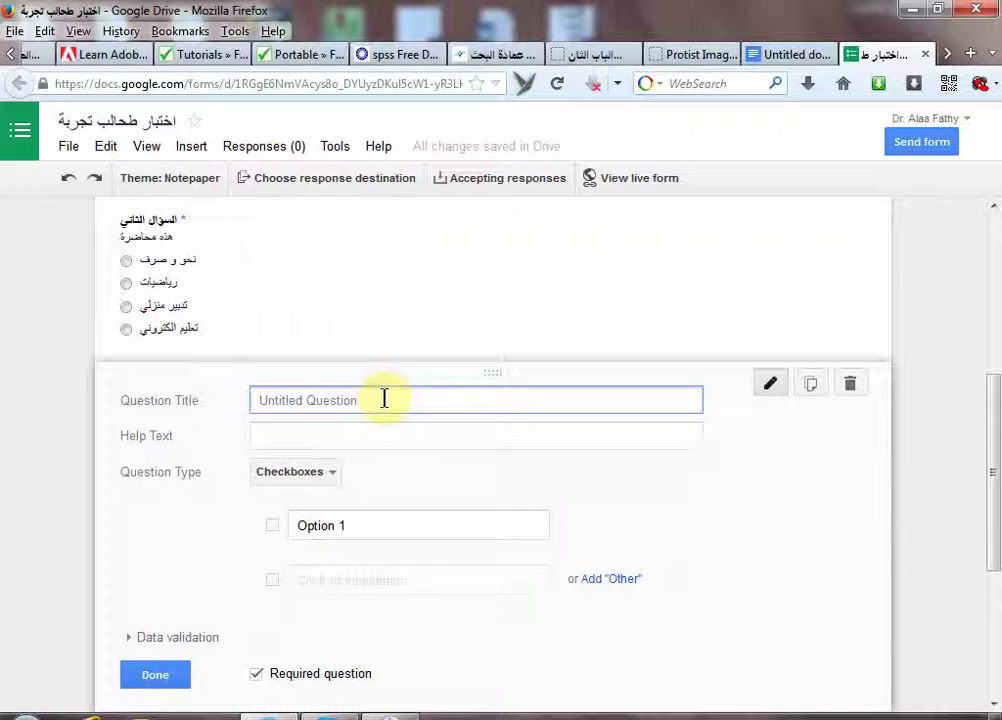
{"action": "type", "text": "نحن"}
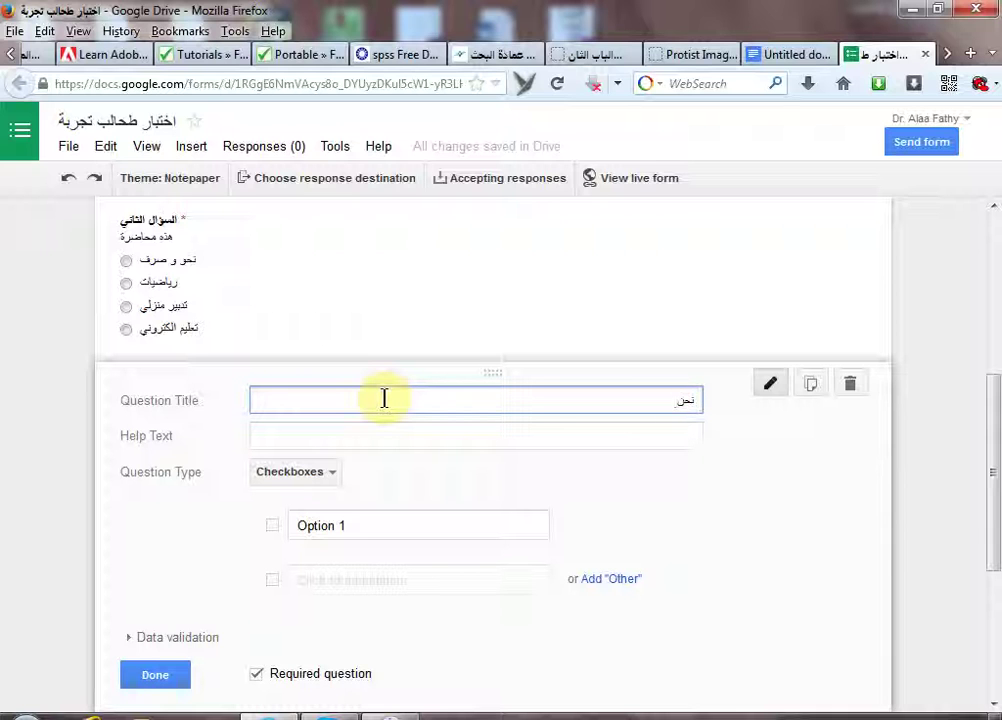
{"action": "key", "text": "BackSpace"}
{"action": "key", "text": "BackSpace"}
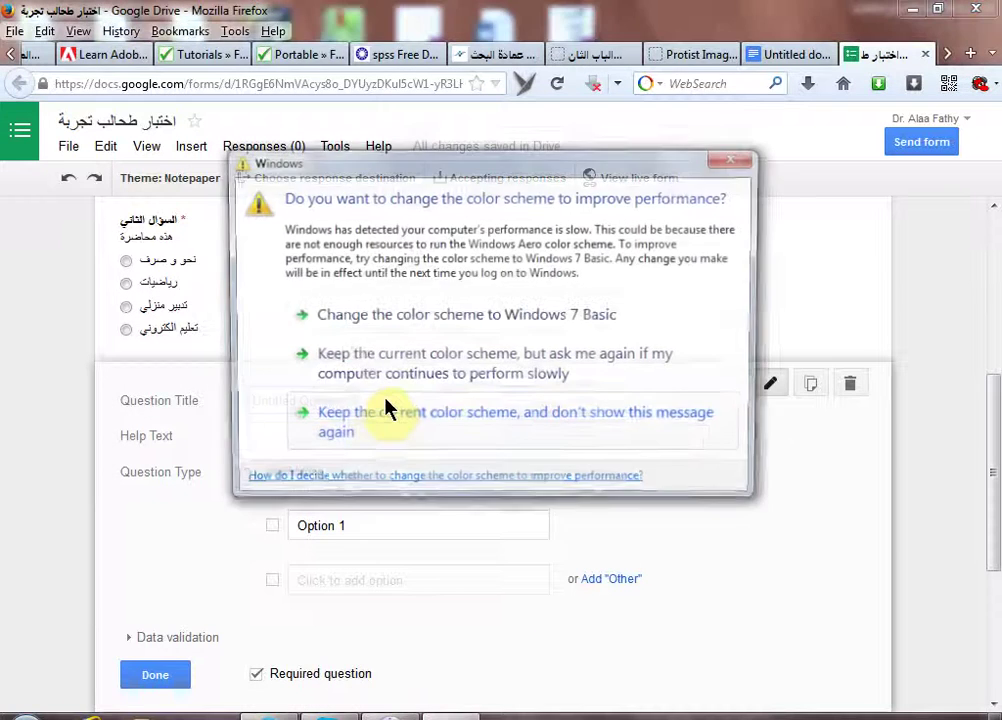
- Dismiss the color scheme prompt and title the checkboxes question "حافظ ابراهيم شاعر"
{"action": "left_click", "coordinate": [490, 433]}
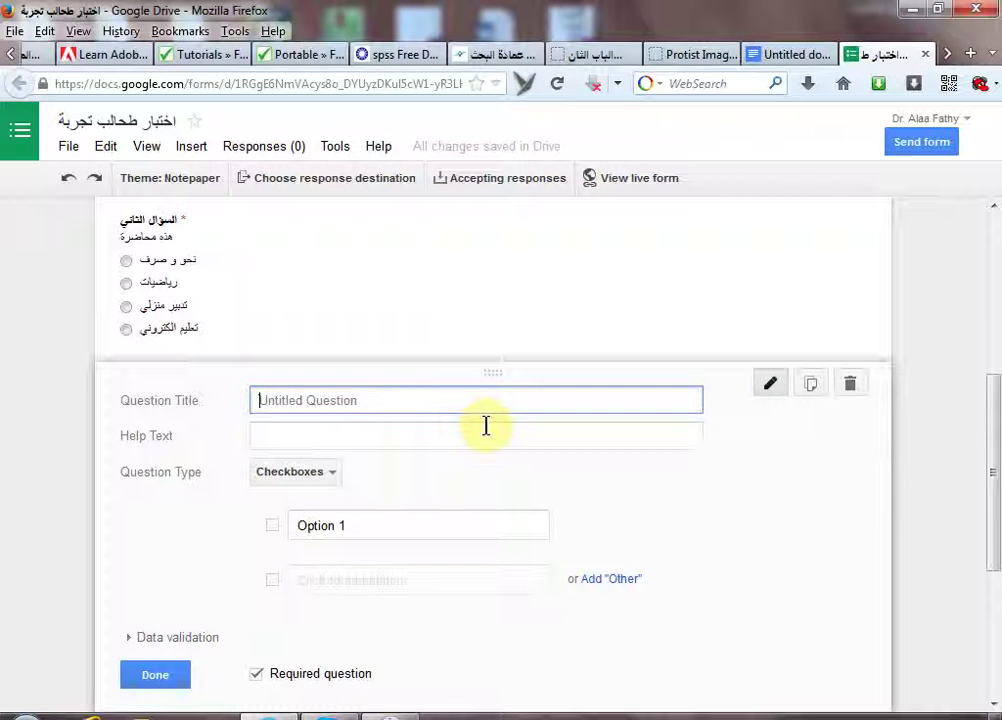
{"action": "type", "text": "حافظ ابراهيم شاعر مكسيك"}
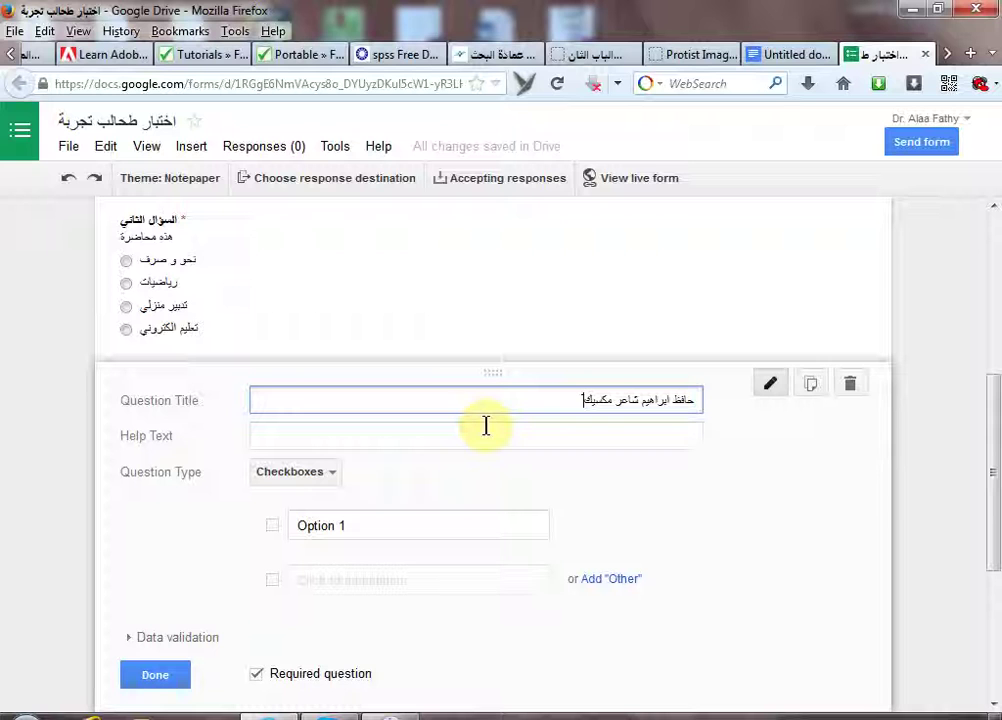
{"action": "type", "text": "ي"}
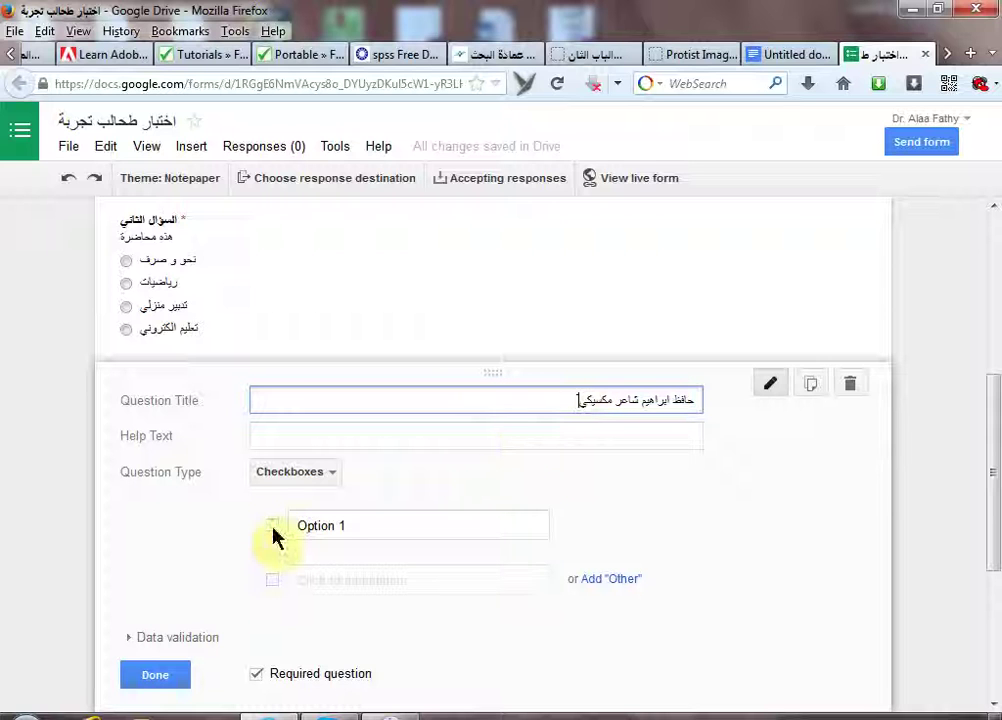
{"action": "double_click", "coordinate": [588, 401]}
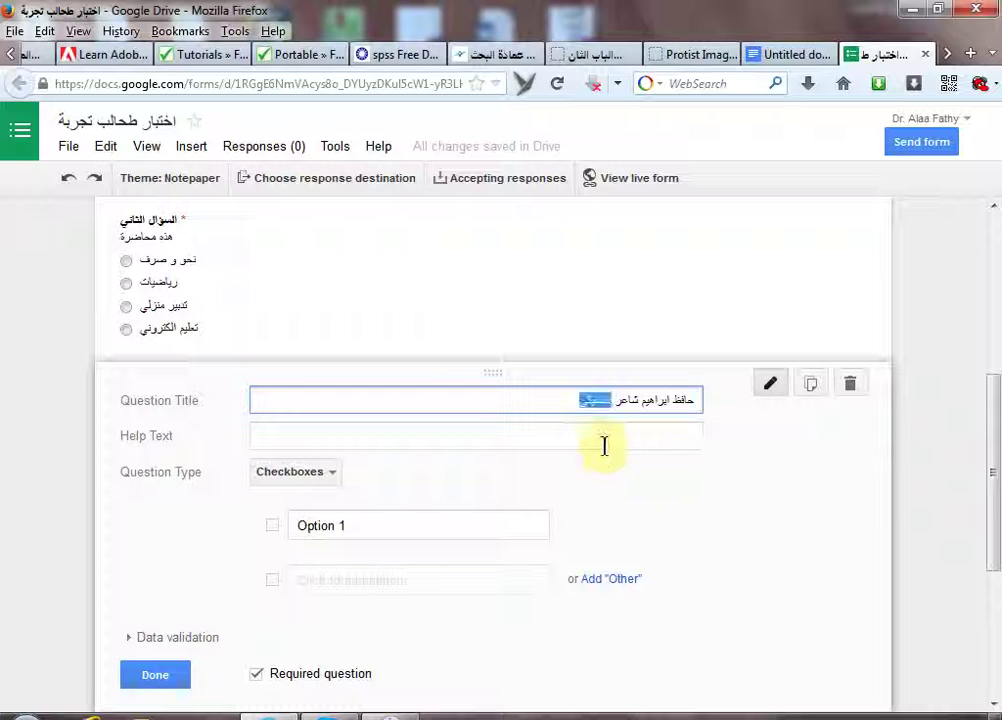
{"action": "key", "text": "BackSpace"}
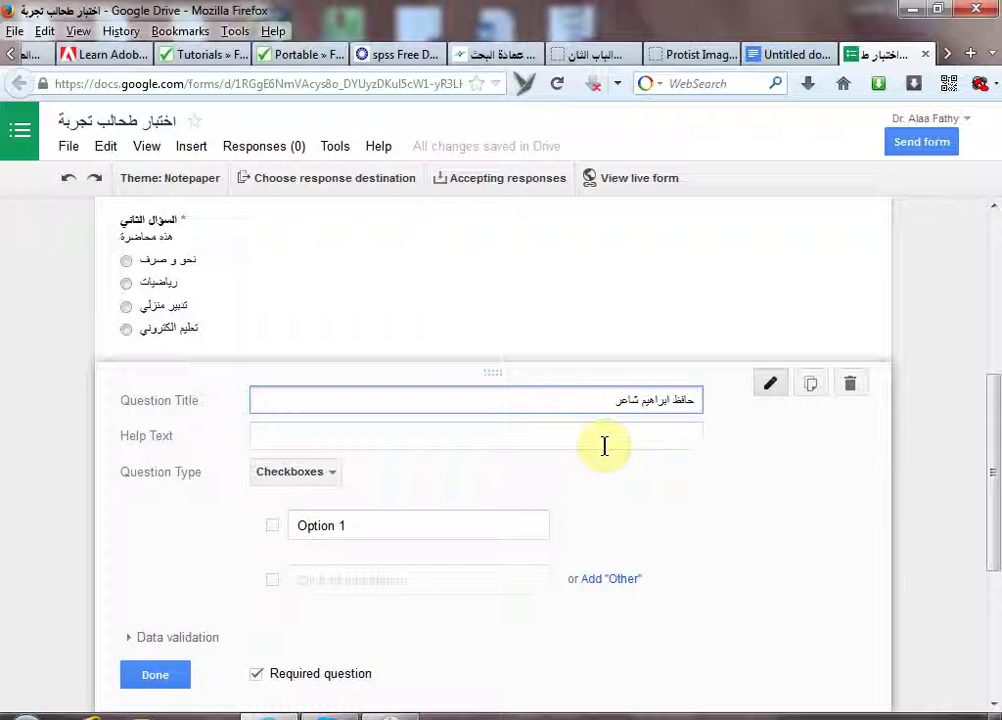
- Give the checkboxes question the answer options "مكسيكي" and "مصري", and finish editing it
{"action": "left_click", "coordinate": [334, 524]}
{"action": "type", "text": "ما"}
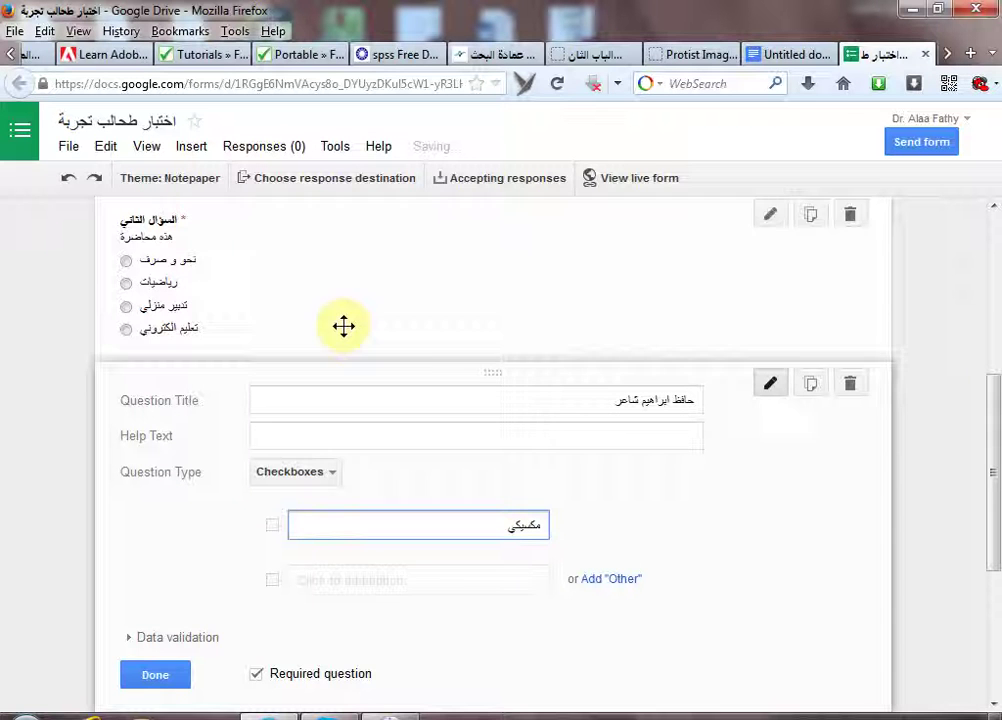
{"action": "left_click", "coordinate": [387, 579]}
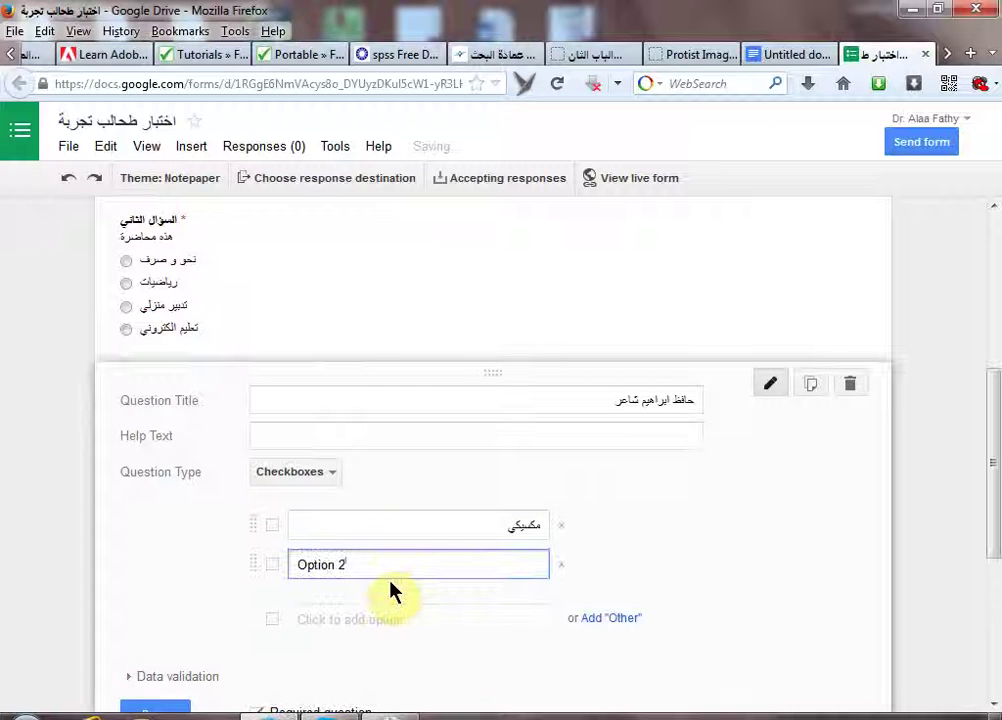
{"action": "key", "text": "BackSpace"}
{"action": "key", "text": "BackSpace"}
{"action": "key", "text": "BackSpace"}
{"action": "key", "text": "BackSpace"}
{"action": "key", "text": "BackSpace"}
{"action": "key", "text": "BackSpace"}
{"action": "key", "text": "BackSpace"}
{"action": "key", "text": "BackSpace"}
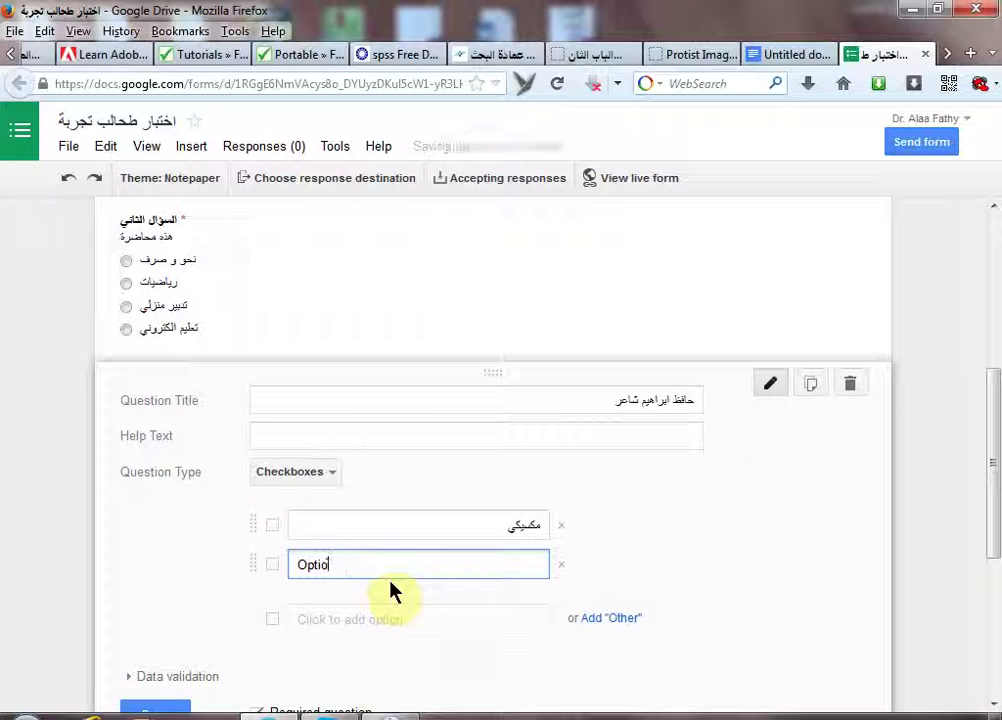
{"action": "type", "text": "مصري"}
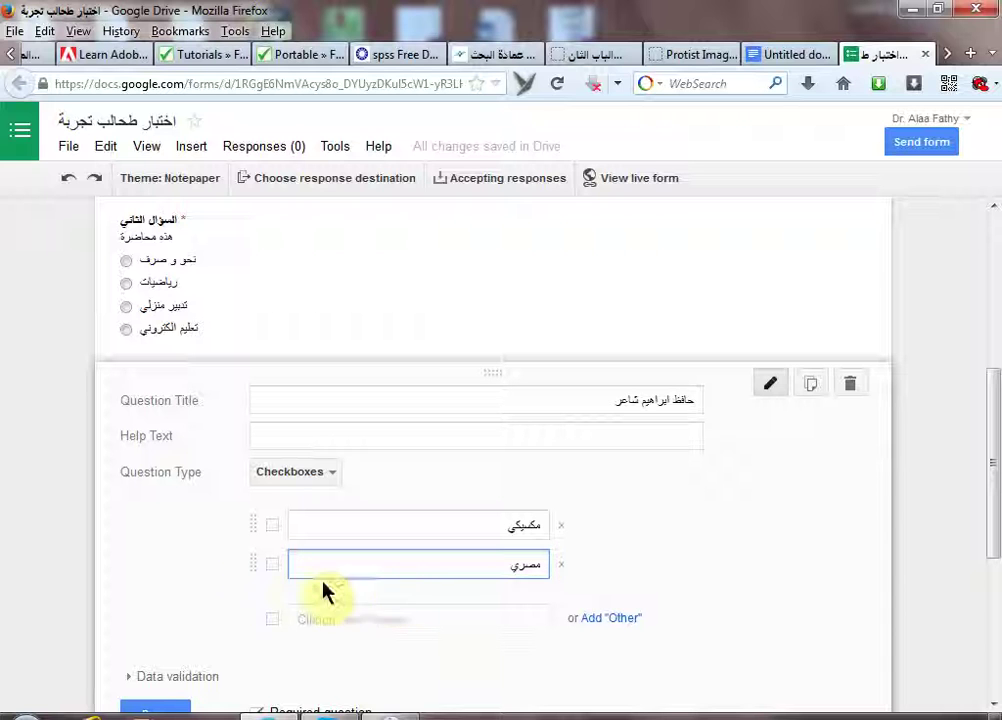
{"action": "left_click", "coordinate": [271, 577]}
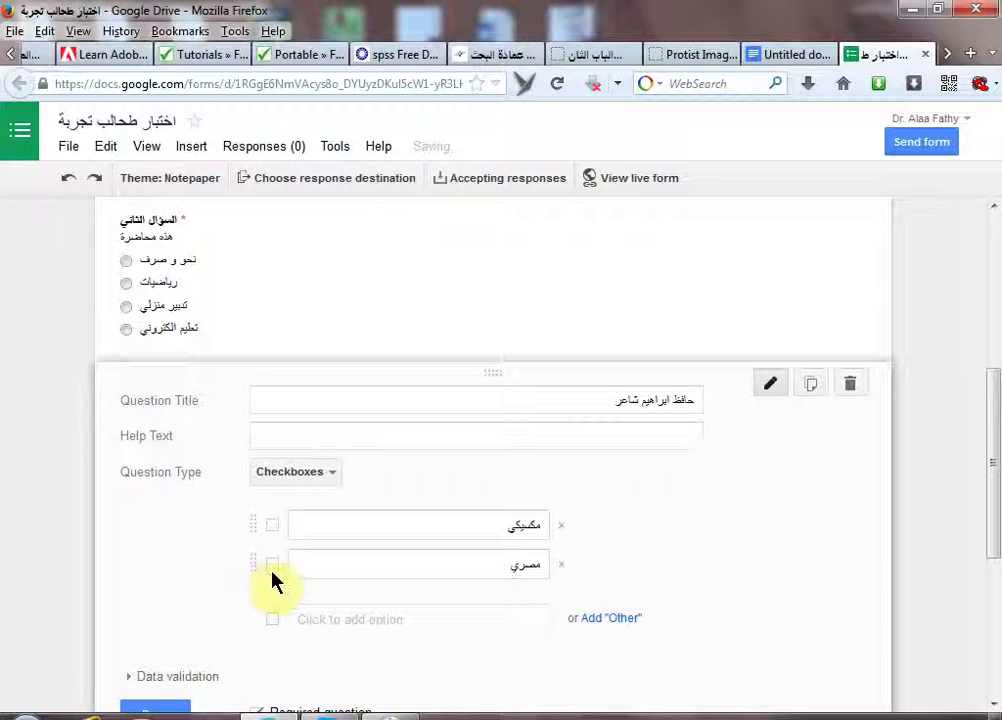
{"action": "scroll", "coordinate": [272, 580], "scroll_direction": "down", "scroll_amount": 2}
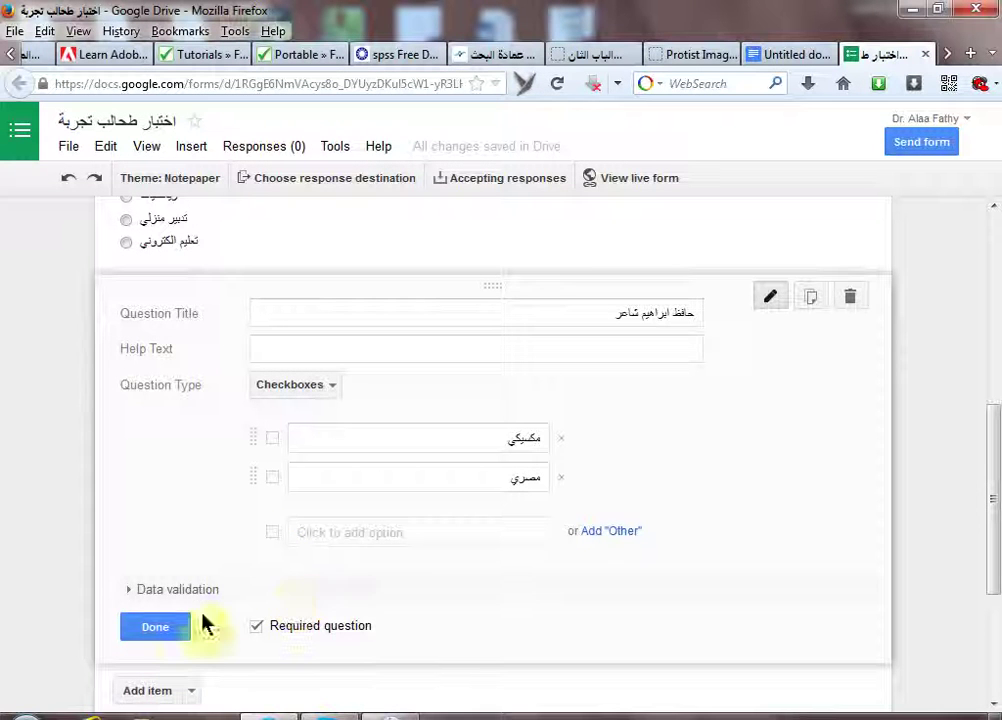
{"action": "left_click", "coordinate": [152, 631]}
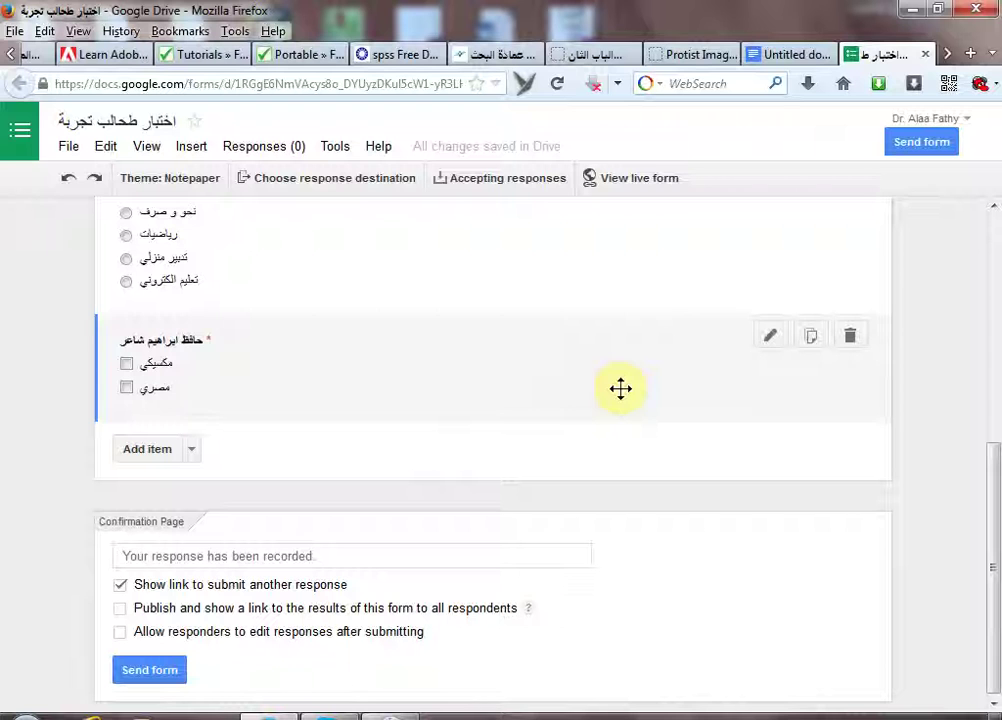
{"action": "left_click", "coordinate": [771, 339]}
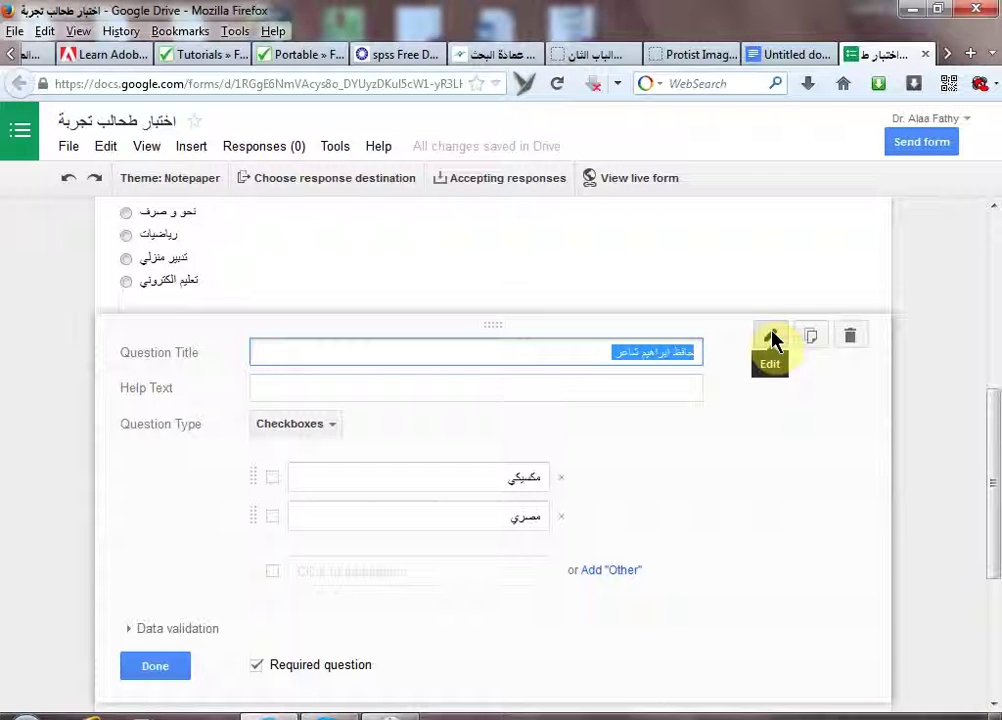
{"action": "right_click", "coordinate": [652, 352]}
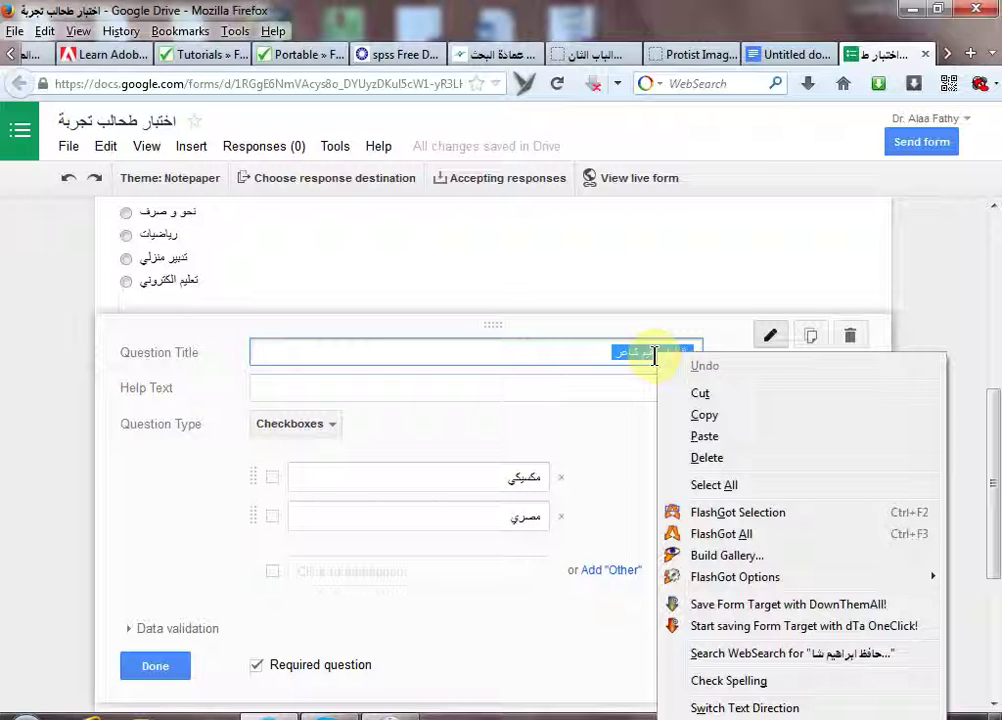
{"action": "left_click", "coordinate": [741, 332]}
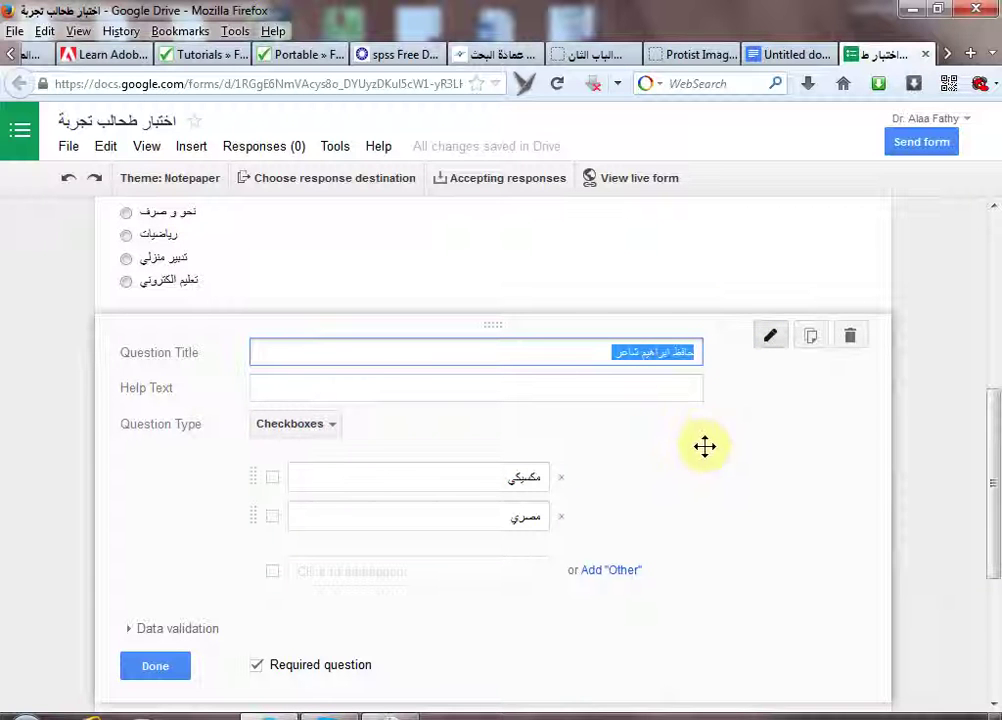
{"action": "left_click", "coordinate": [158, 667]}
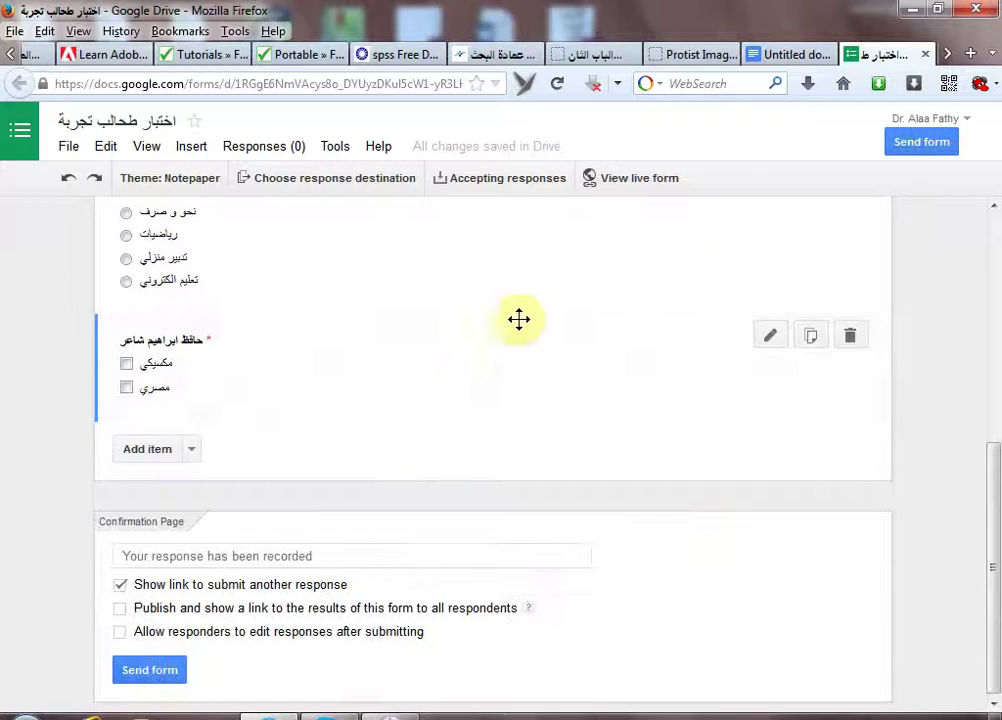
- Look through the form editor's available commands and open the live form
{"action": "scroll", "coordinate": [682, 445], "scroll_direction": "up", "scroll_amount": 5}
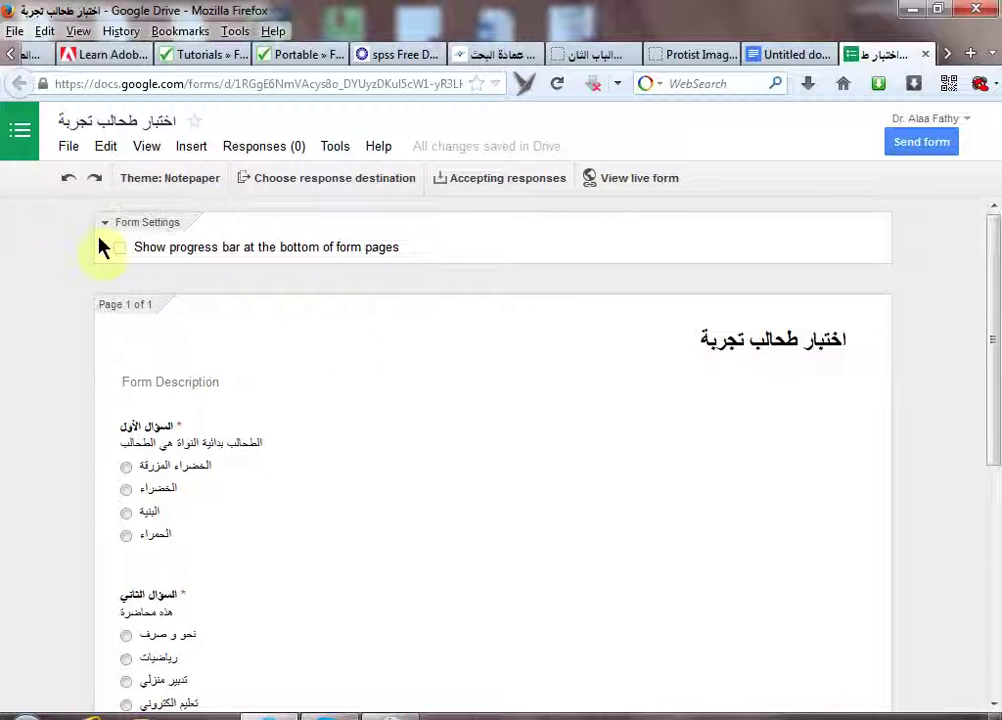
{"action": "left_click", "coordinate": [72, 150]}
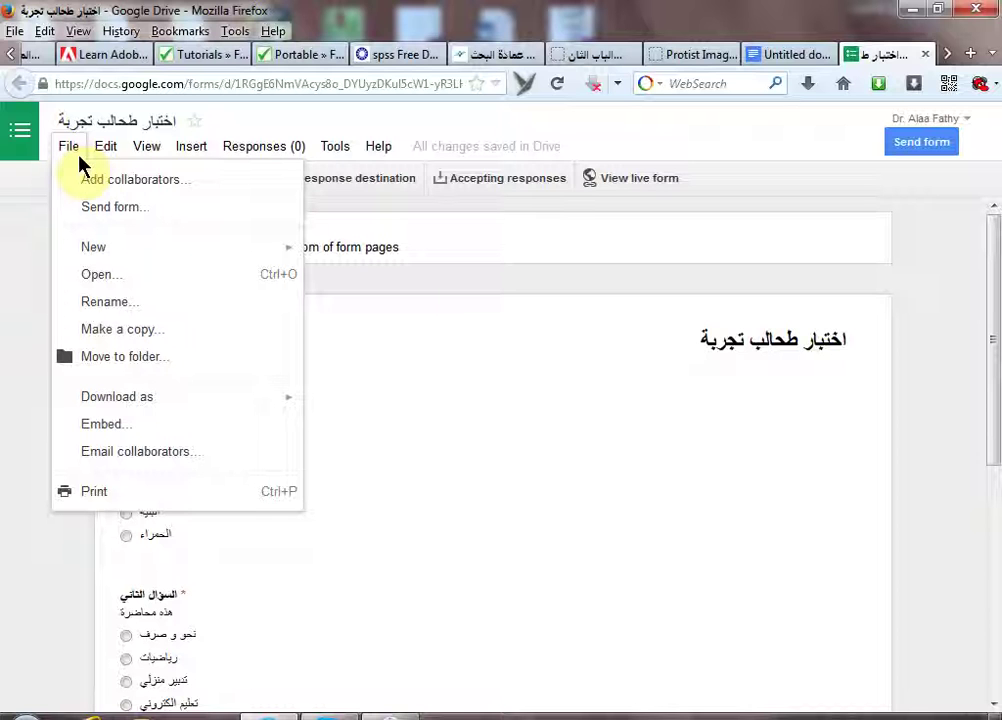
{"action": "mouse_move", "coordinate": [157, 403]}
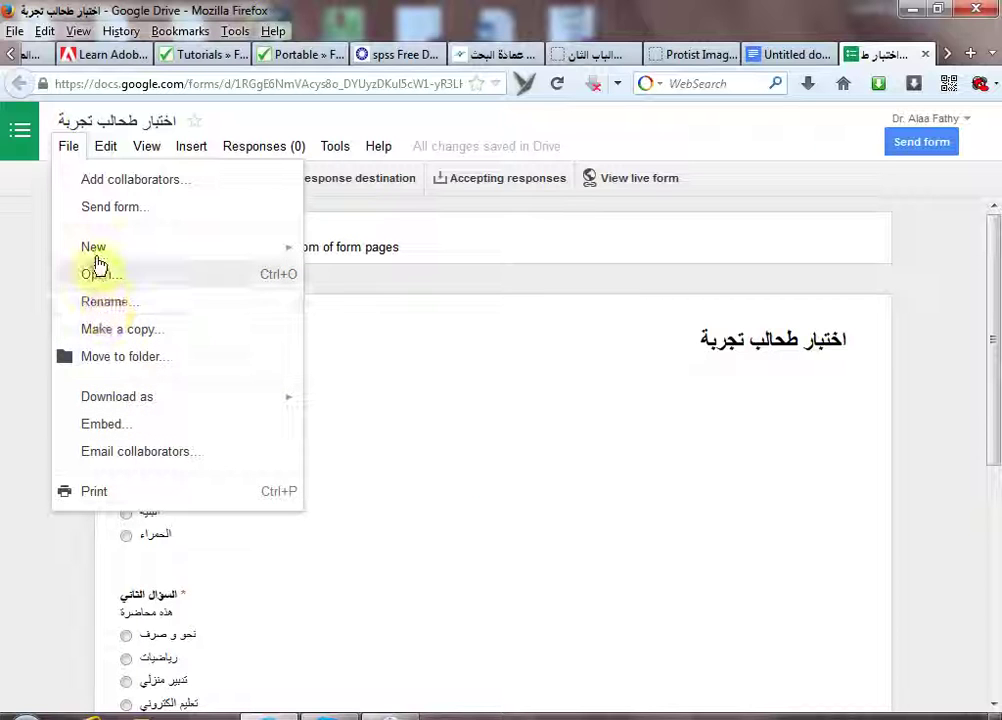
{"action": "mouse_move", "coordinate": [96, 255]}
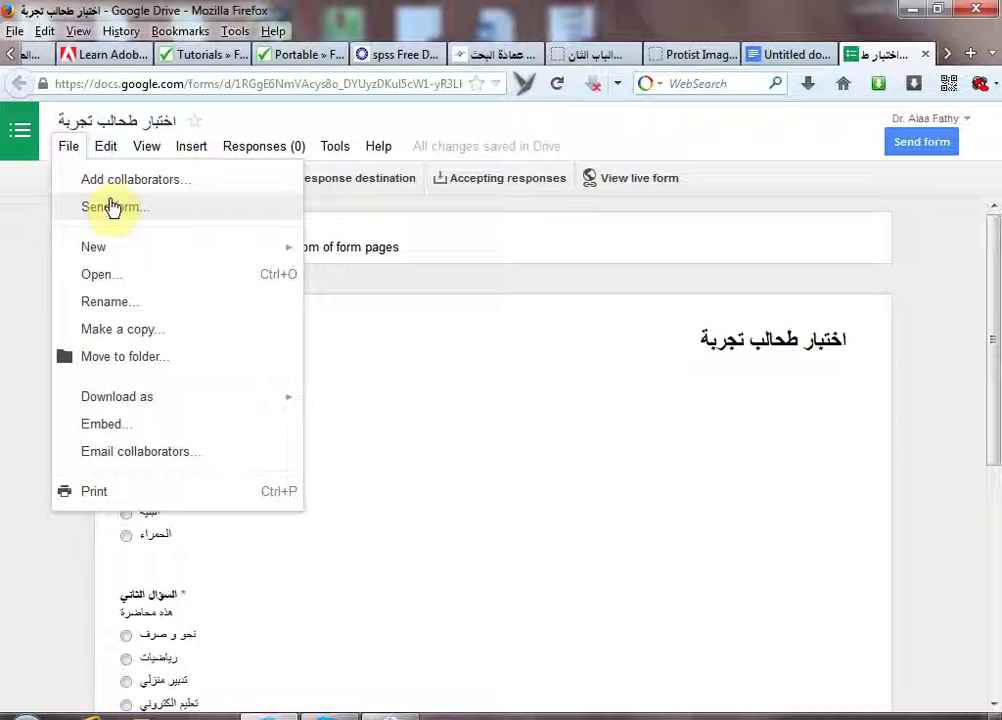
{"action": "mouse_move", "coordinate": [108, 150]}
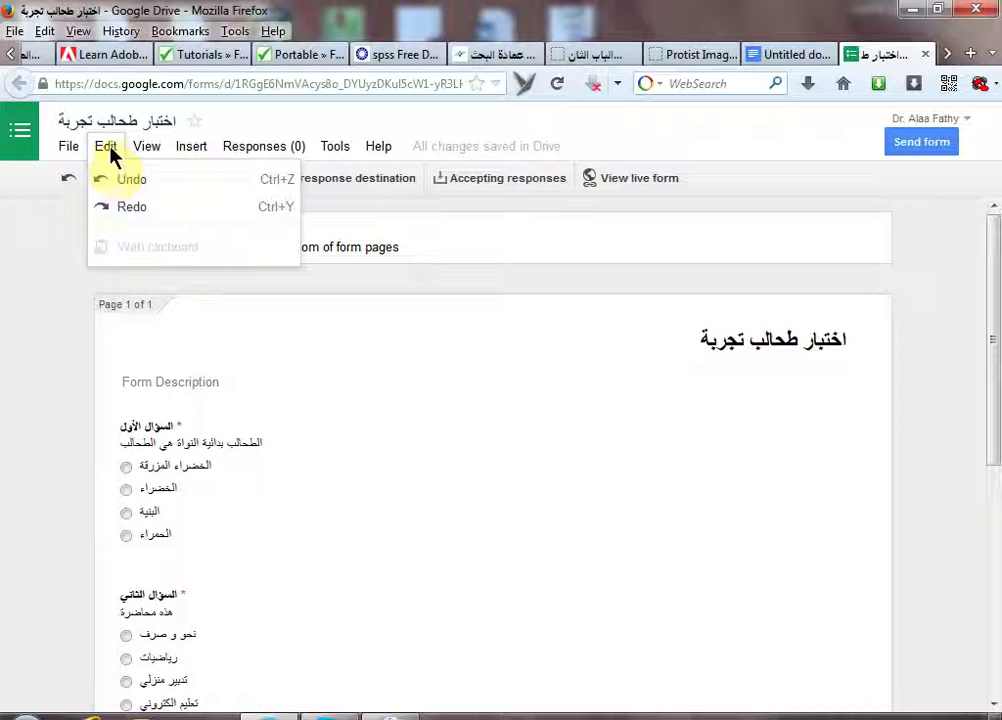
{"action": "mouse_move", "coordinate": [150, 150]}
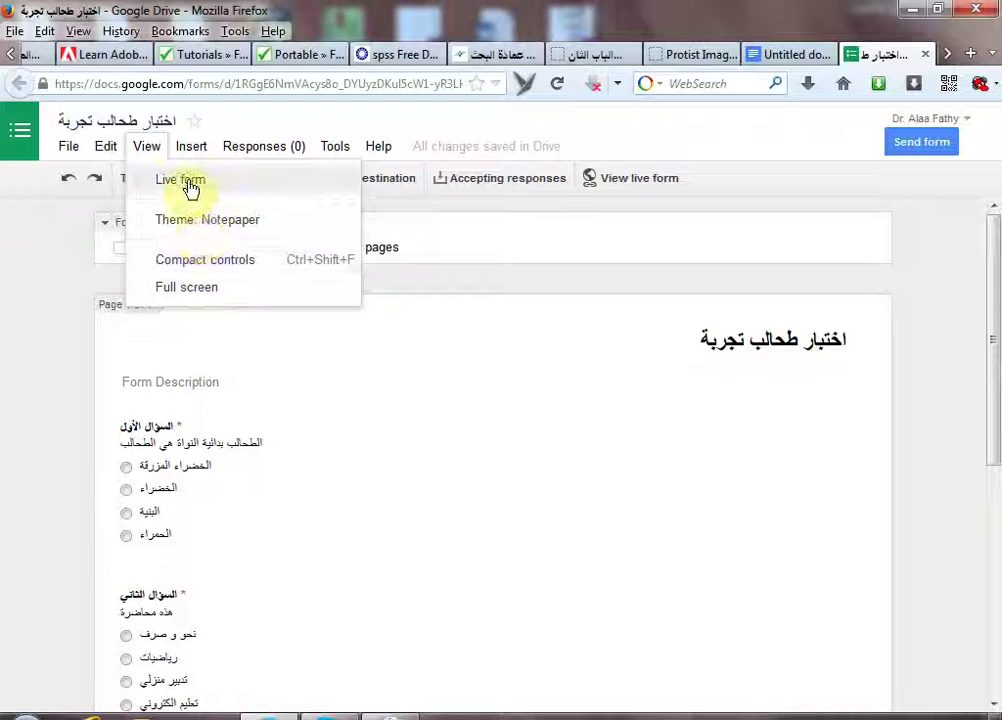
{"action": "mouse_move", "coordinate": [192, 150]}
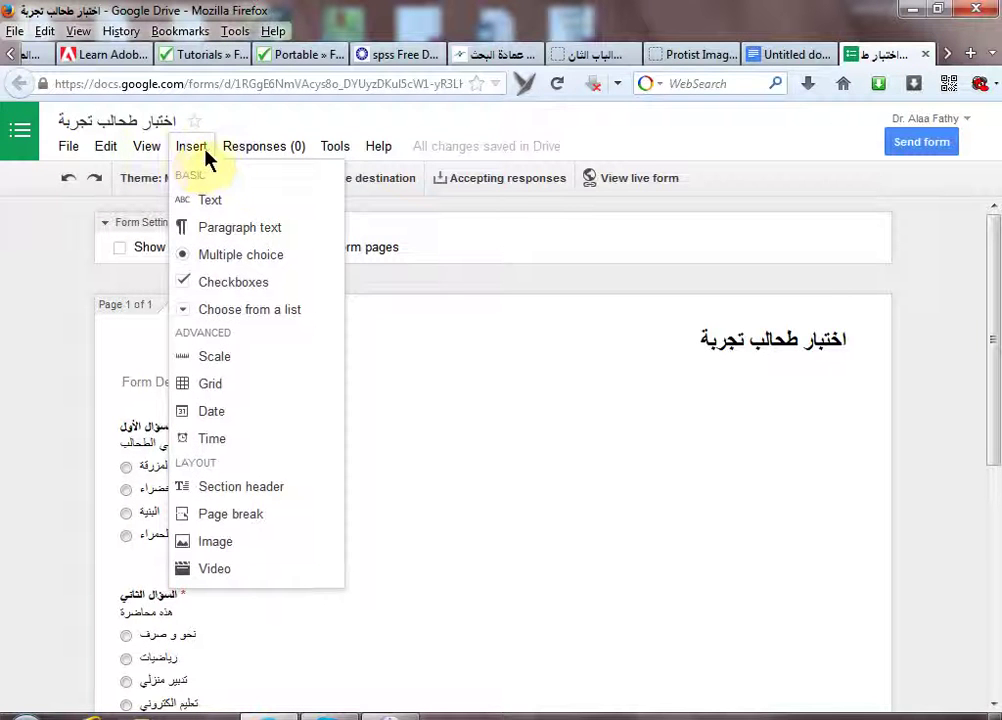
{"action": "mouse_move", "coordinate": [257, 157]}
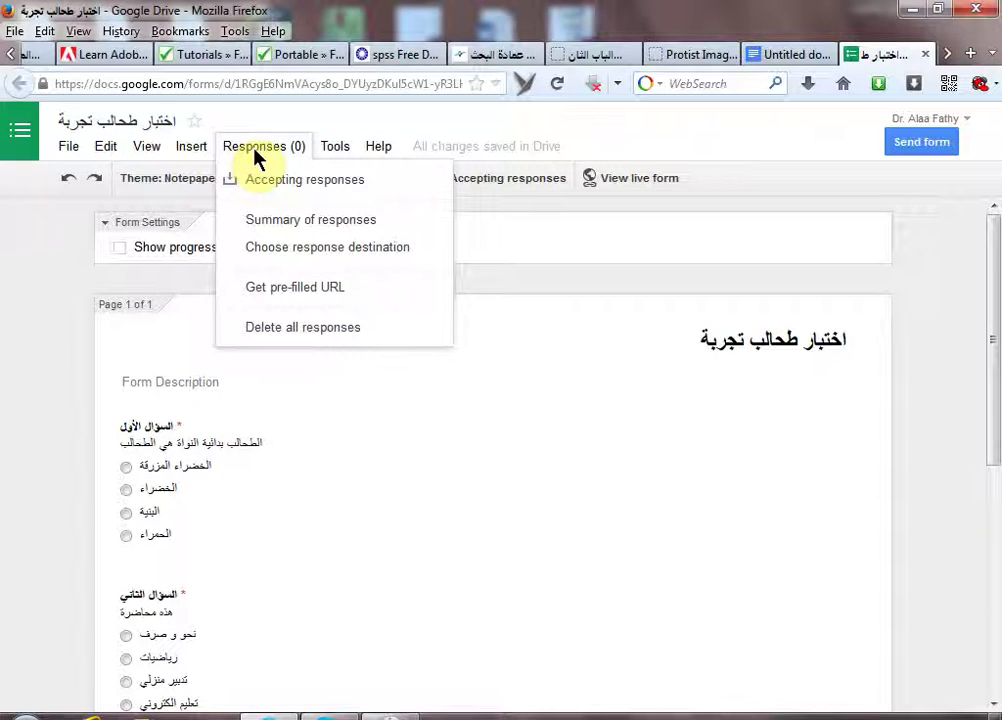
{"action": "mouse_move", "coordinate": [336, 152]}
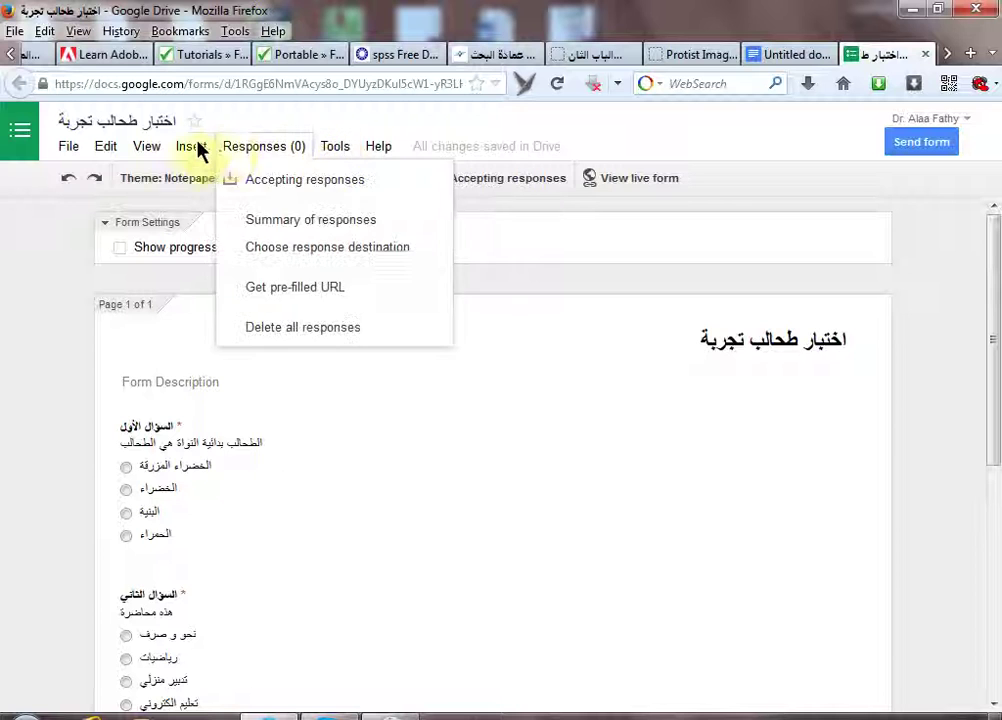
{"action": "left_click", "coordinate": [205, 186]}
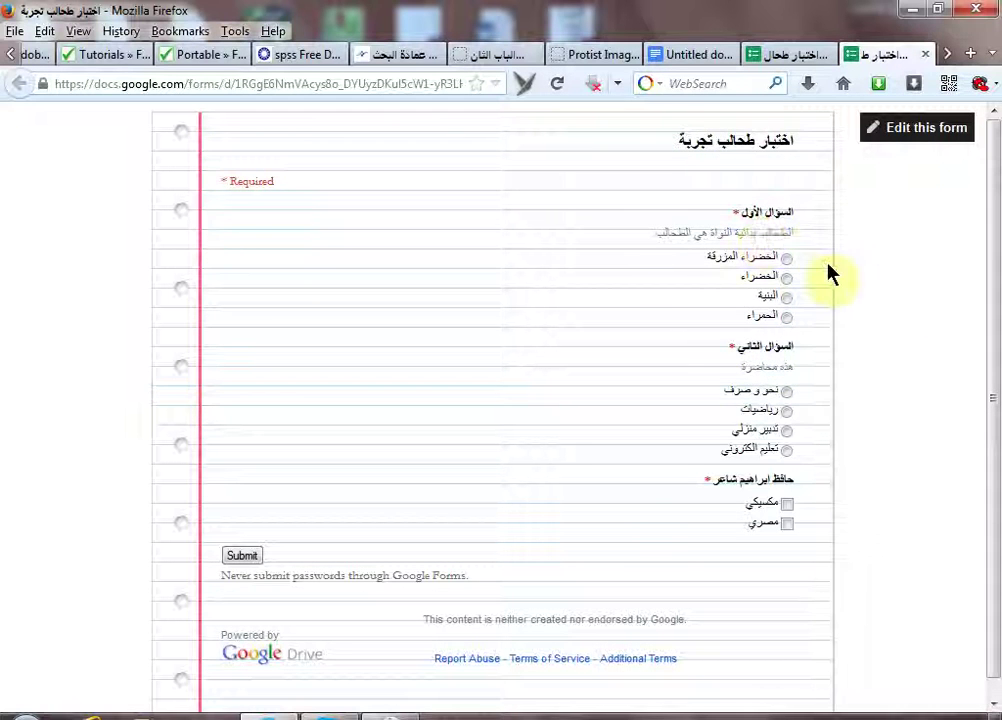
- Answer the live form with "الخضراء المزرقة", "تعليم الكتروني" and "مصري", and submit the response
{"action": "left_click", "coordinate": [786, 258]}
{"action": "left_click", "coordinate": [786, 450]}
{"action": "left_click", "coordinate": [788, 523]}
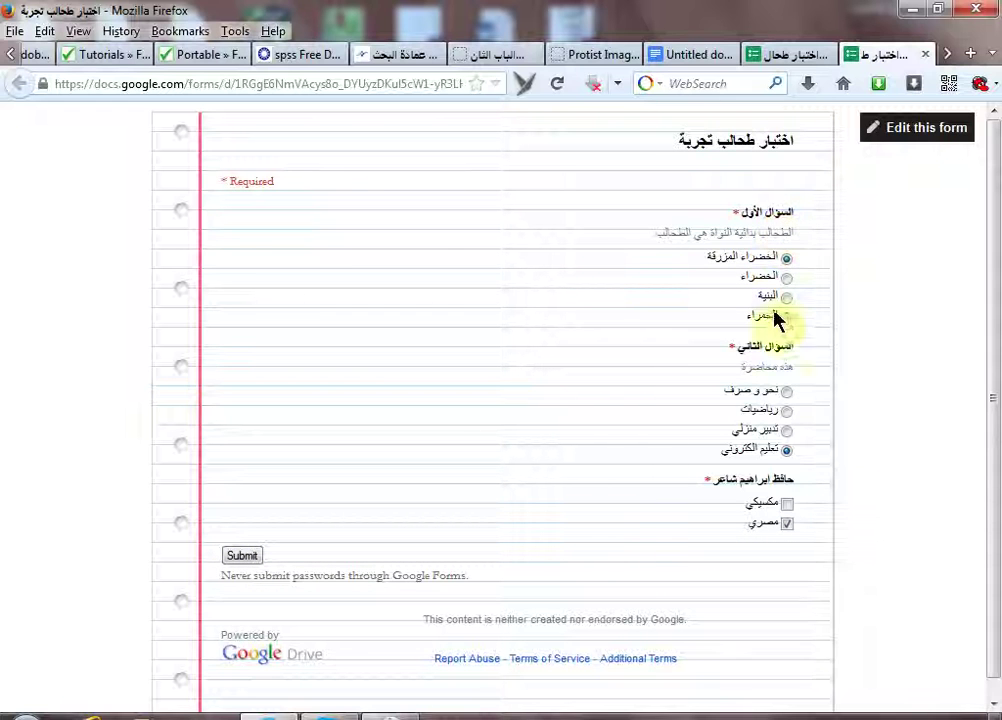
{"action": "left_click", "coordinate": [241, 558]}
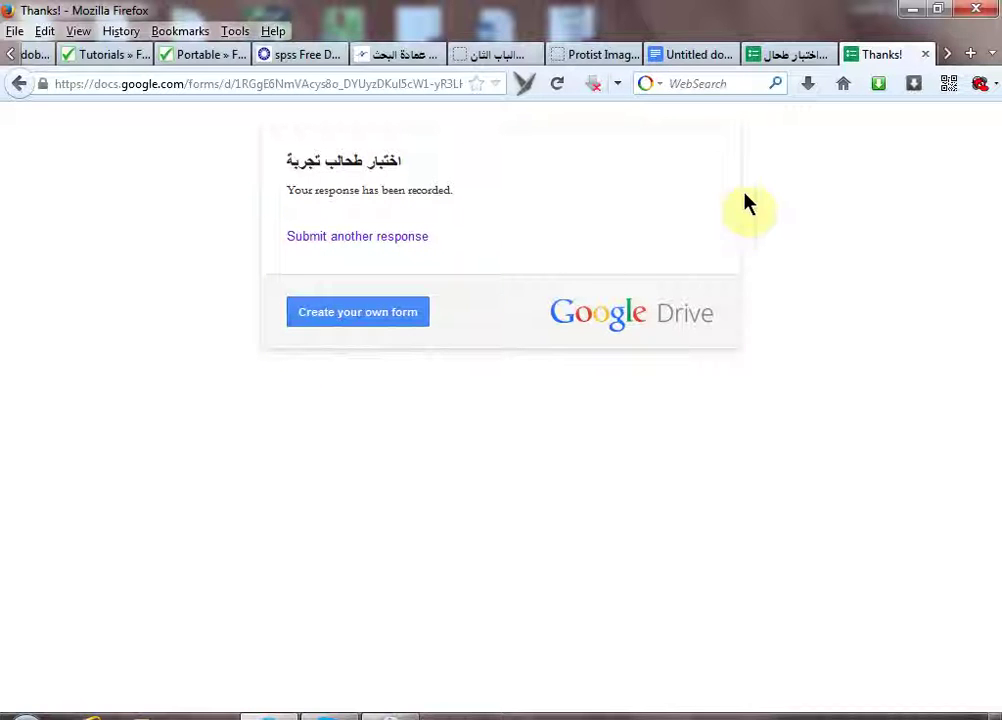
- Return to the form editor and stop the form from accepting responses
{"action": "left_click", "coordinate": [787, 55]}
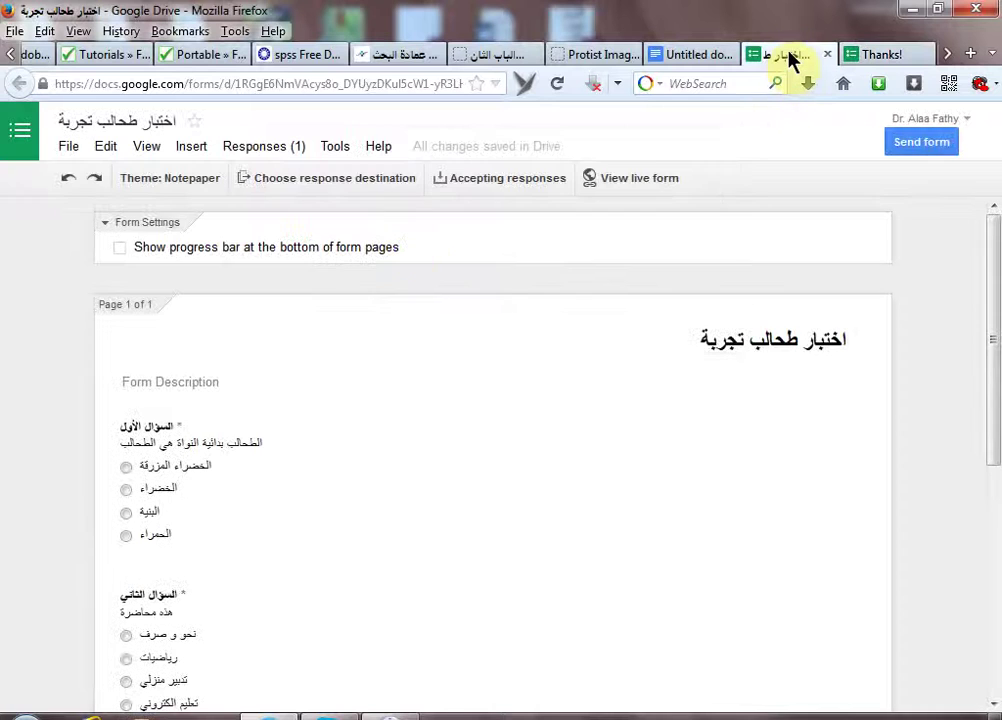
{"action": "left_click", "coordinate": [266, 150]}
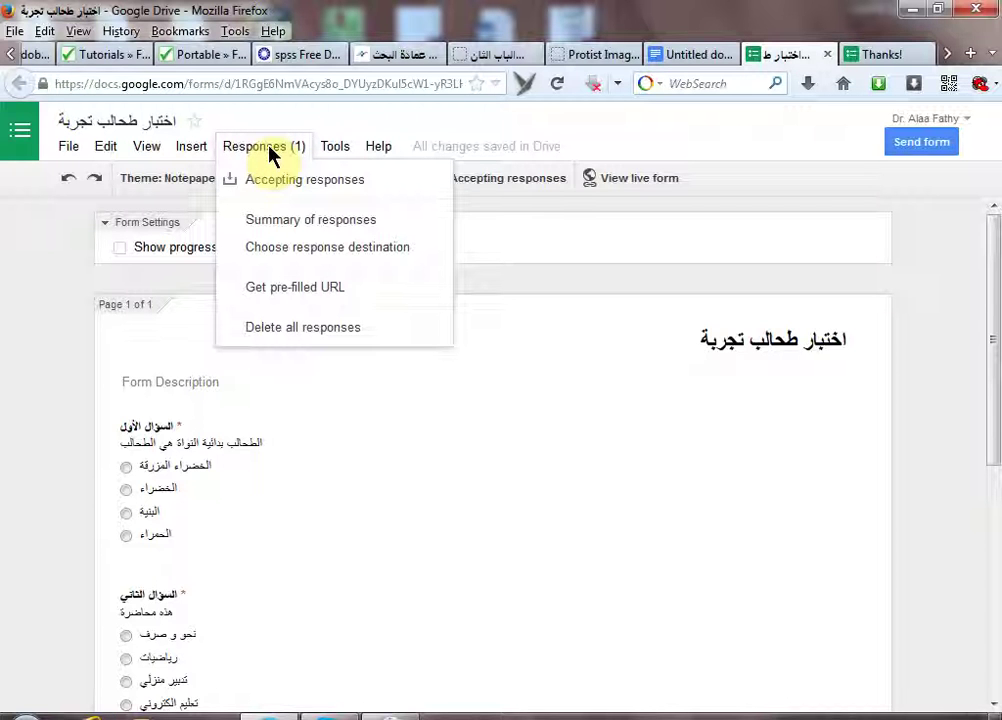
{"action": "left_click", "coordinate": [282, 183]}
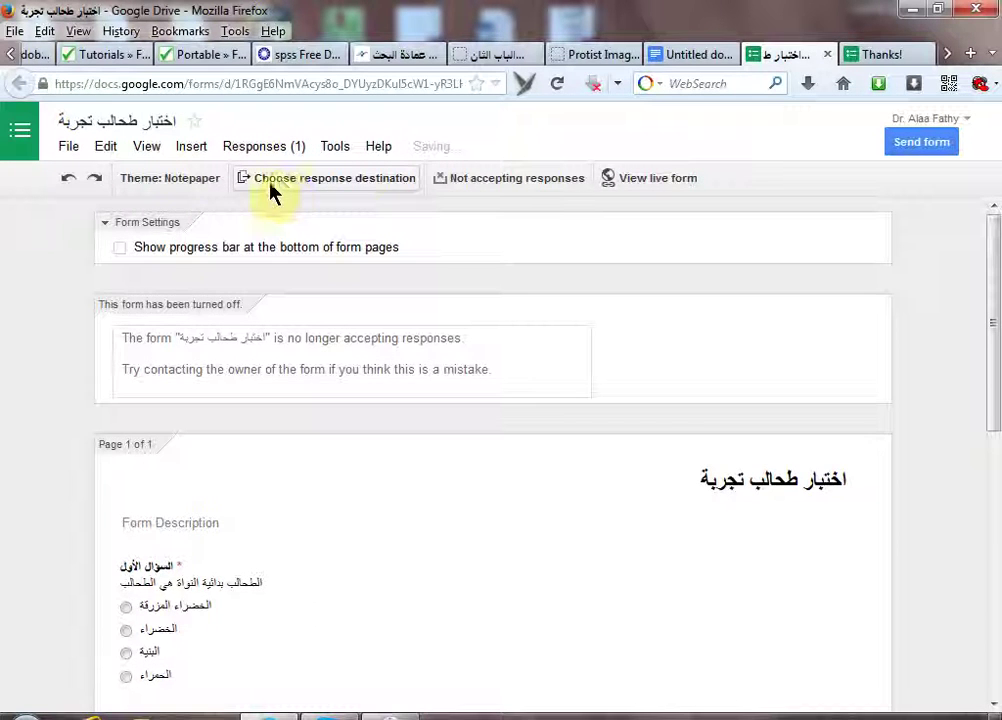
- Look over the turned-off form and open its summary of responses
{"action": "scroll", "coordinate": [257, 248], "scroll_direction": "down", "scroll_amount": 8}
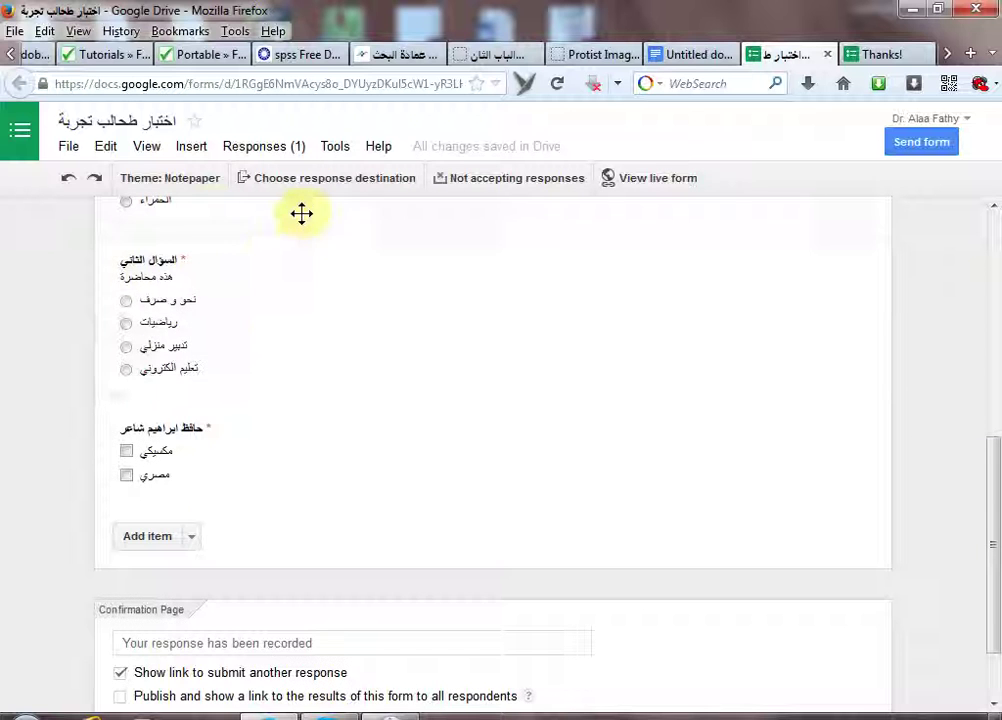
{"action": "scroll", "coordinate": [300, 230], "scroll_direction": "up", "scroll_amount": 1}
{"action": "scroll", "coordinate": [313, 242], "scroll_direction": "up", "scroll_amount": 5}
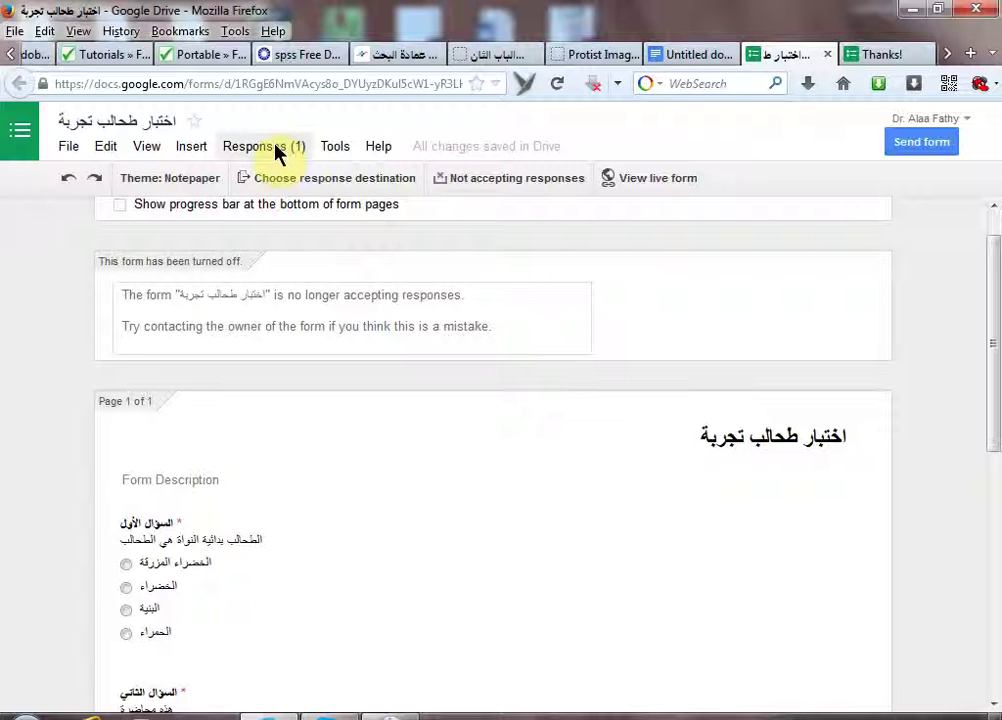
{"action": "left_click", "coordinate": [278, 150]}
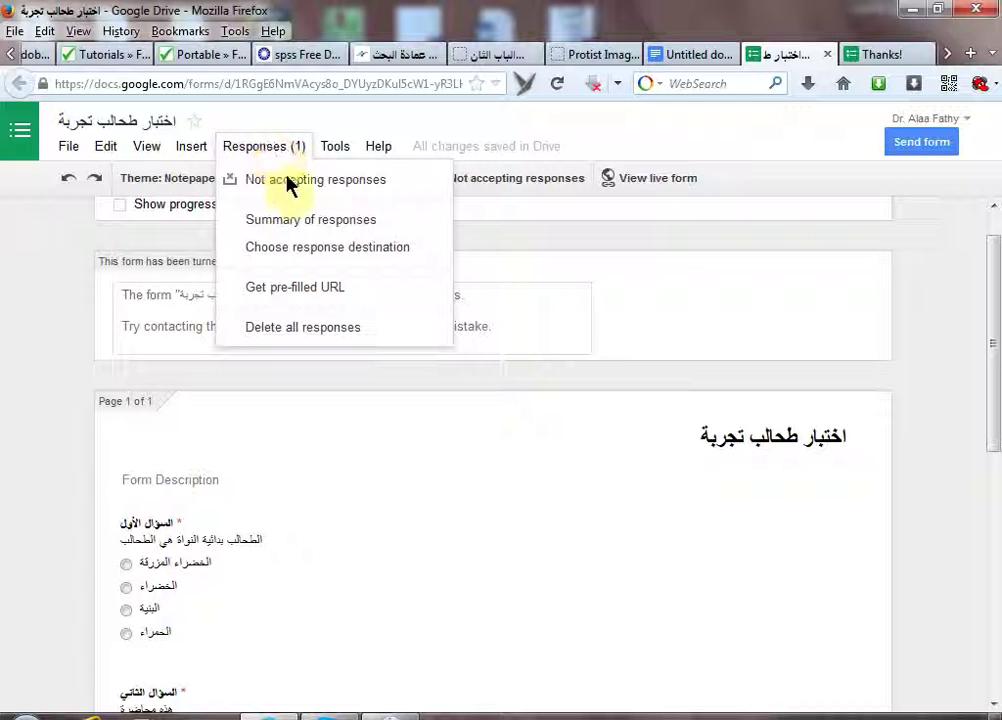
{"action": "left_click", "coordinate": [295, 222]}
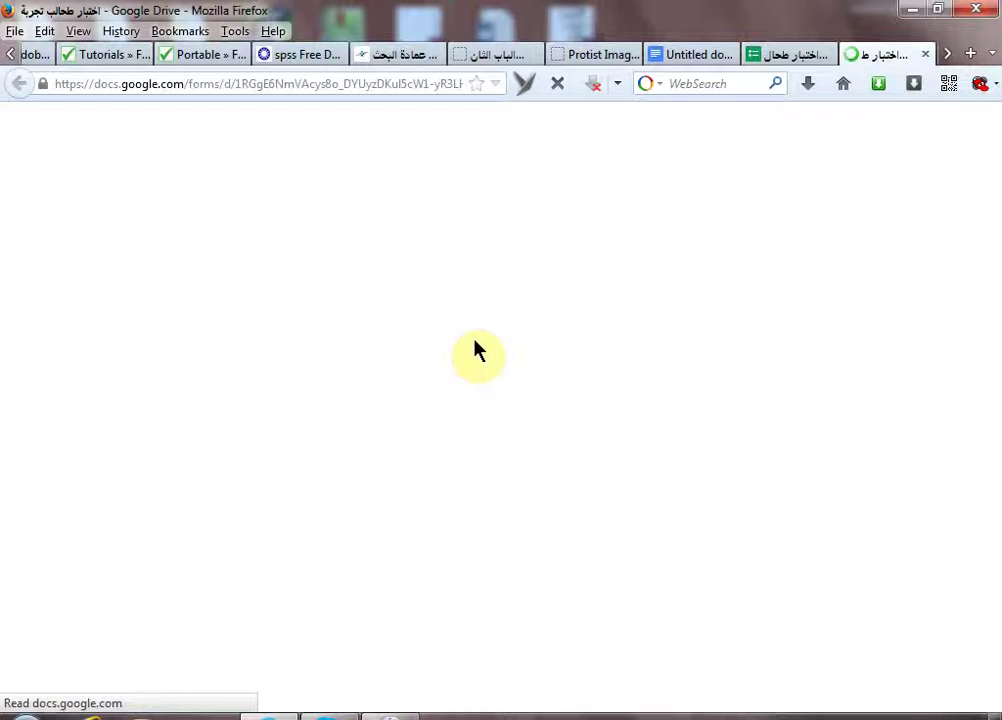
- Examine the summary of responses, covering each question's answer chart and percentages and the chart of daily responses
{"action": "scroll", "coordinate": [754, 380], "scroll_direction": "down", "scroll_amount": 4}
{"action": "scroll", "coordinate": [205, 265], "scroll_direction": "up", "scroll_amount": 2}
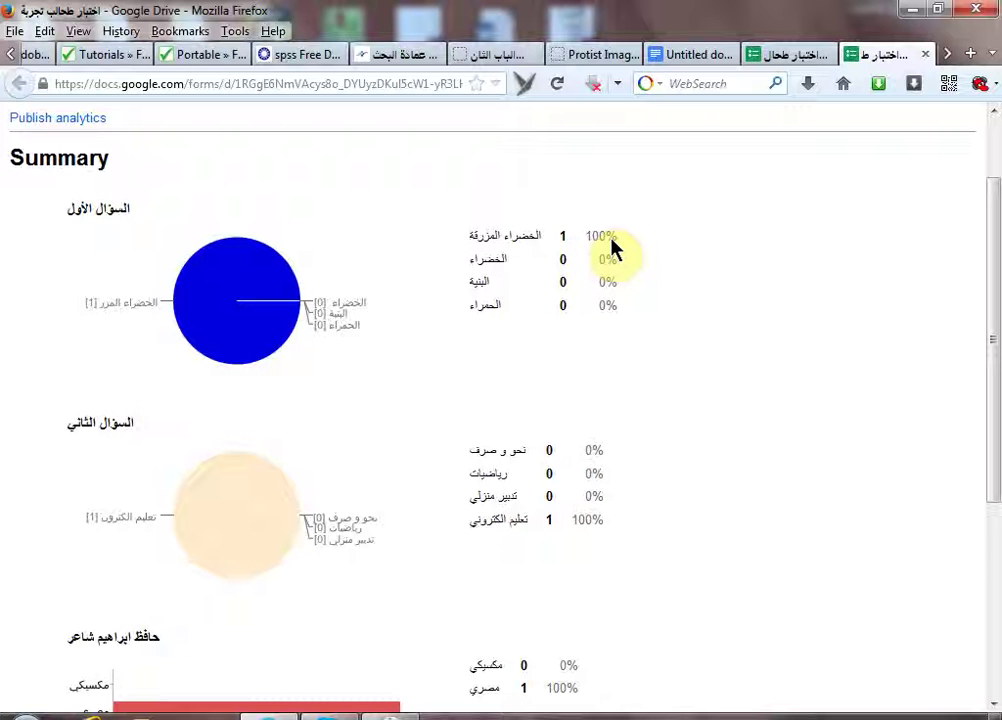
{"action": "scroll", "coordinate": [265, 510], "scroll_direction": "down", "scroll_amount": 1}
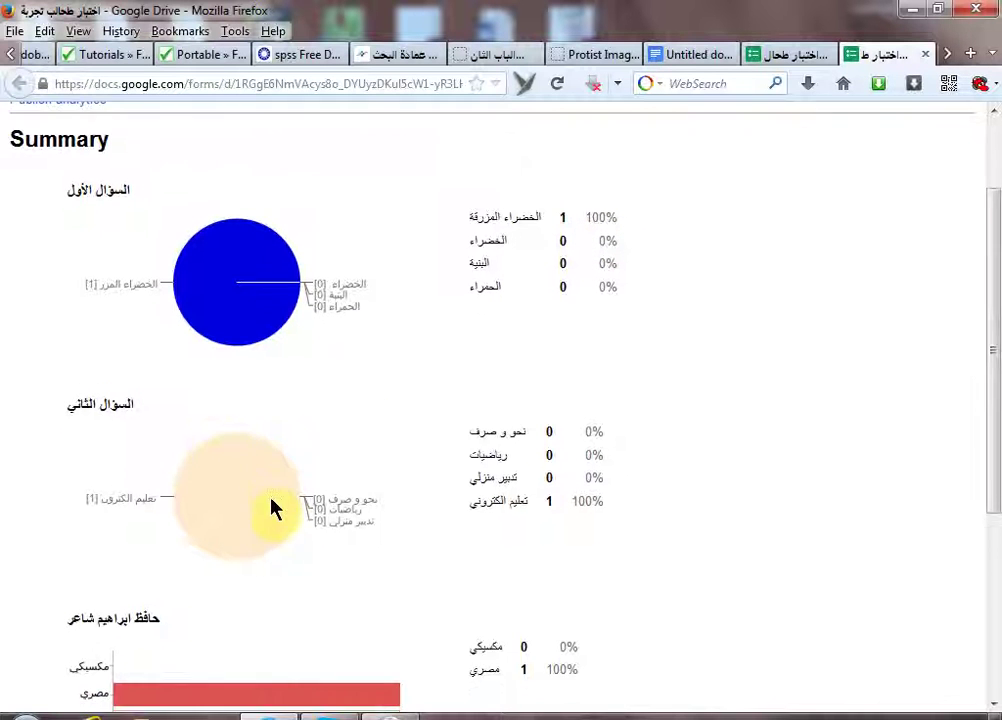
{"action": "scroll", "coordinate": [275, 510], "scroll_direction": "down", "scroll_amount": 2}
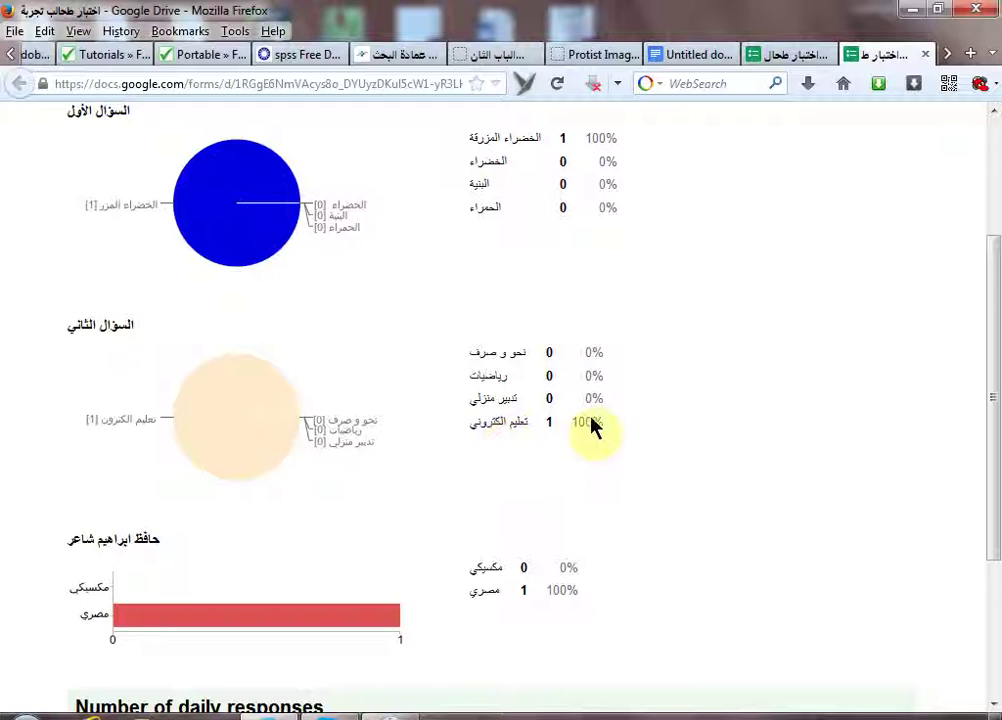
{"action": "scroll", "coordinate": [291, 497], "scroll_direction": "down", "scroll_amount": 4}
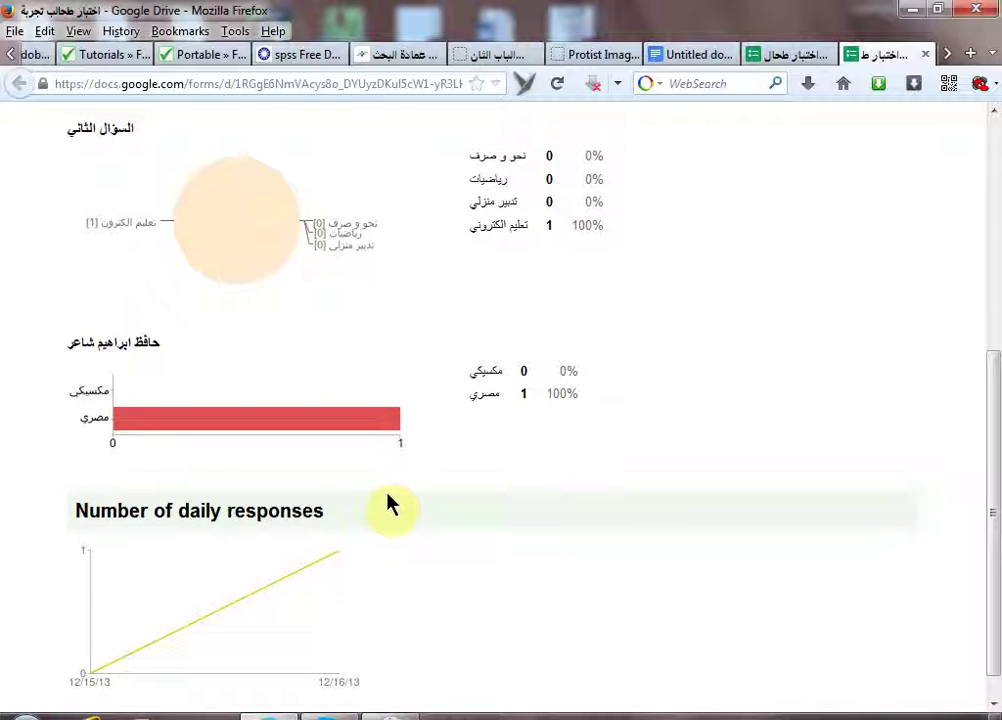
{"action": "scroll", "coordinate": [390, 505], "scroll_direction": "down", "scroll_amount": 1}
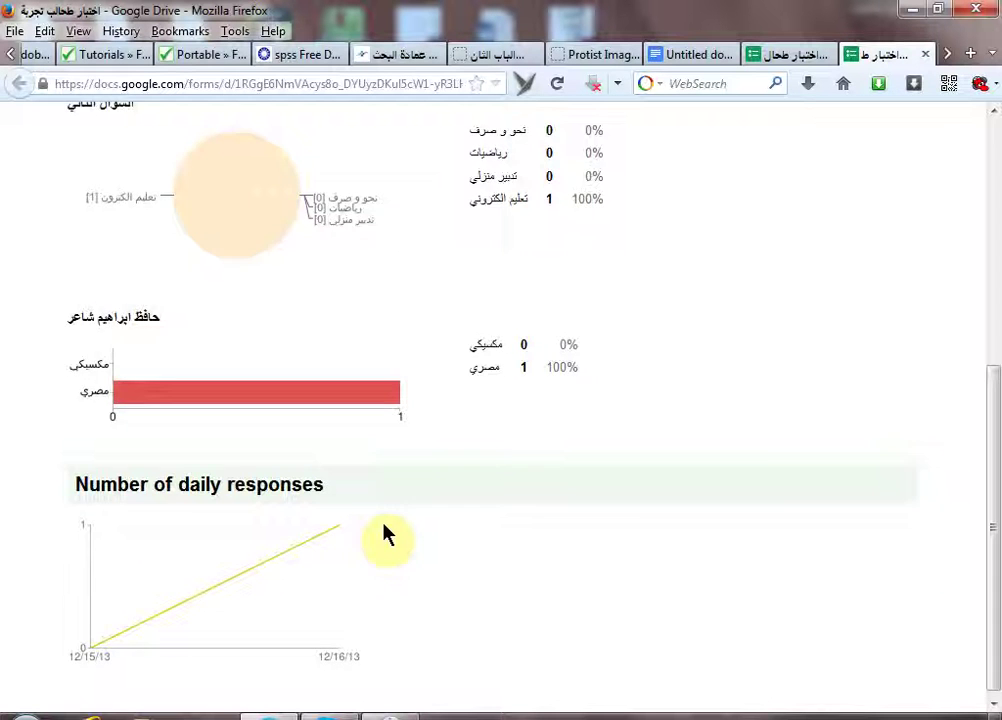
{"action": "scroll", "coordinate": [390, 535], "scroll_direction": "up", "scroll_amount": 8}
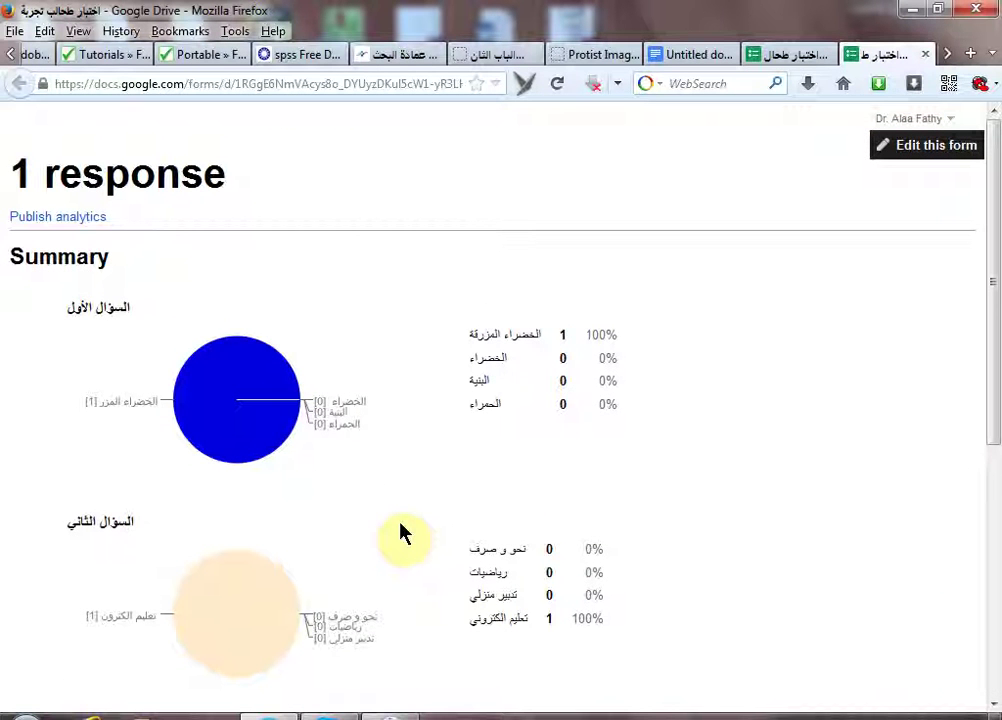
{"action": "left_click", "coordinate": [835, 718]}
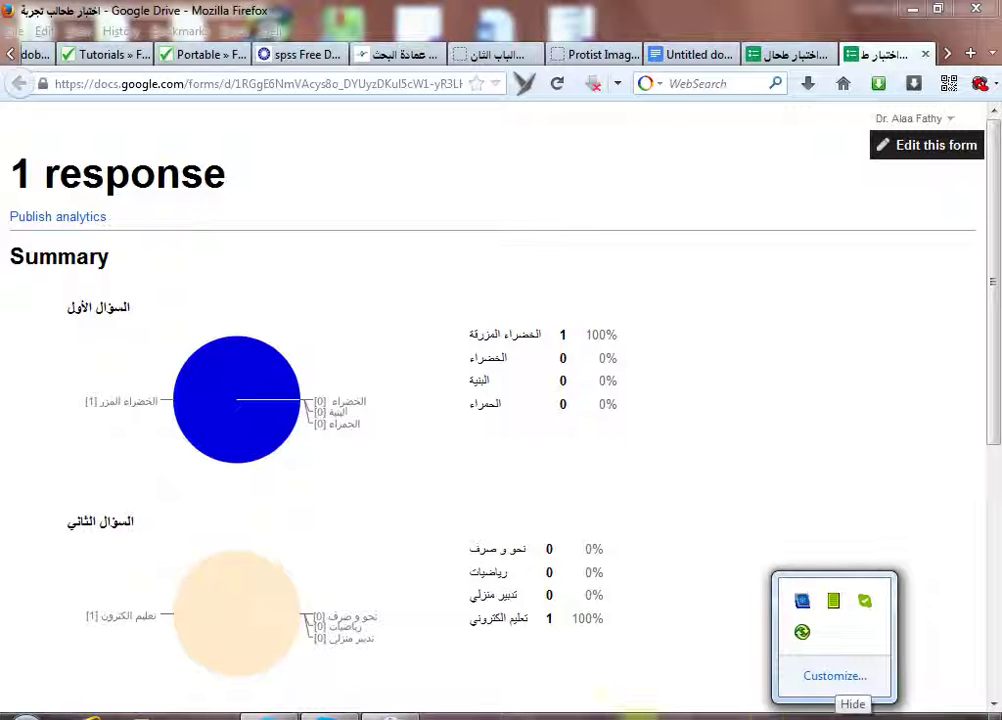
{"action": "left_click", "coordinate": [802, 600]}
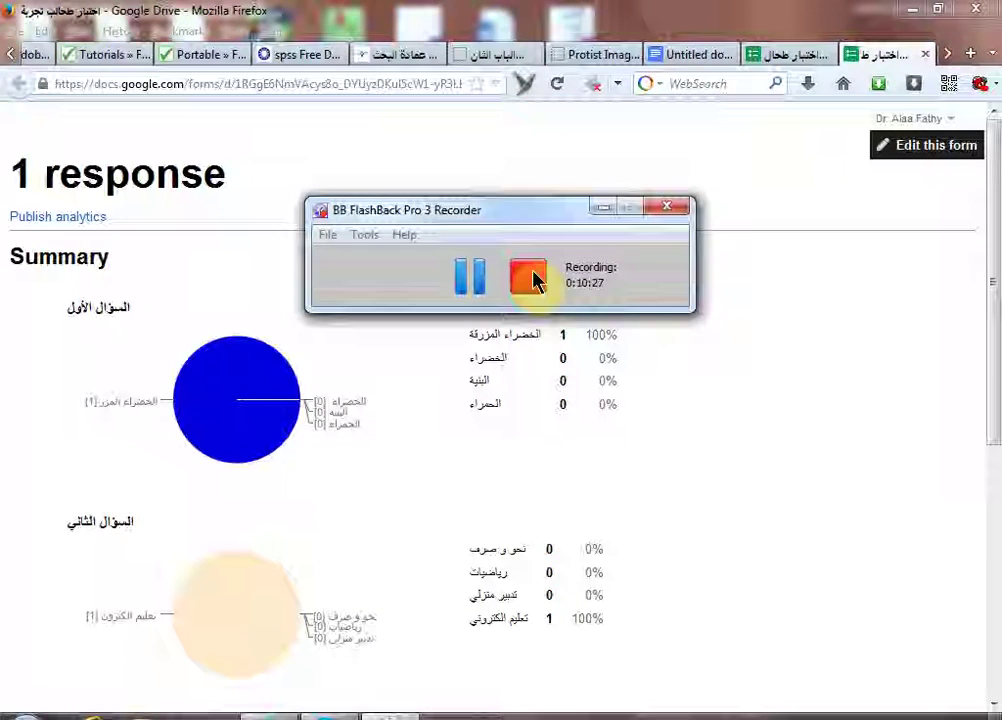